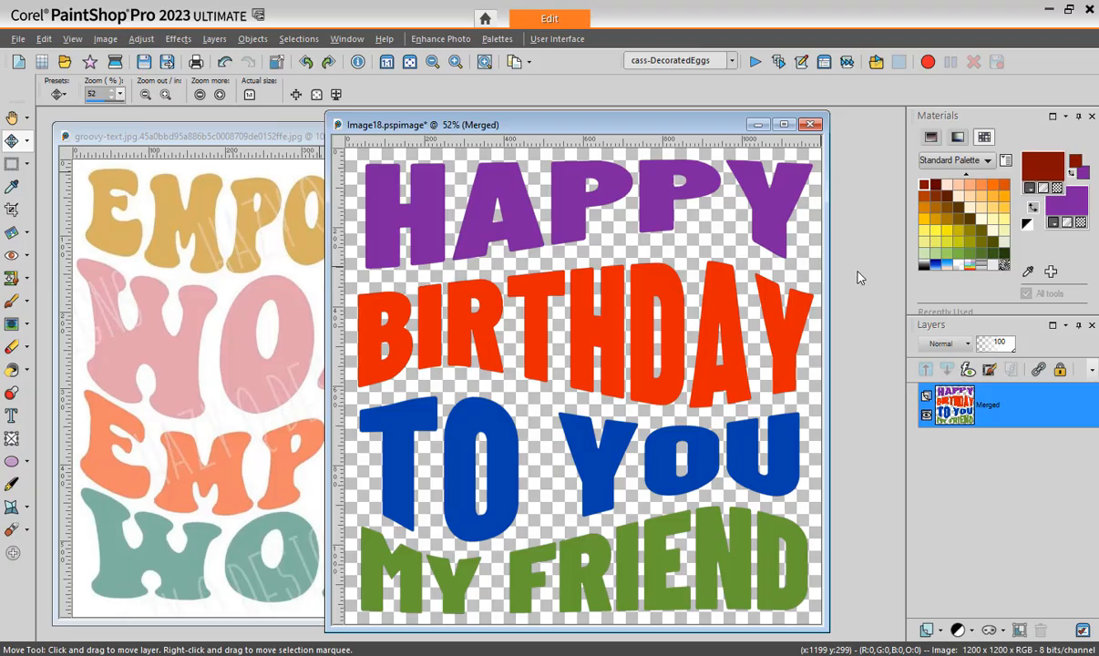
Step: Bring the groovy-text JPG image to the front and promote its background to a full raster layer
{"action": "left_click", "coordinate": [182, 137]}
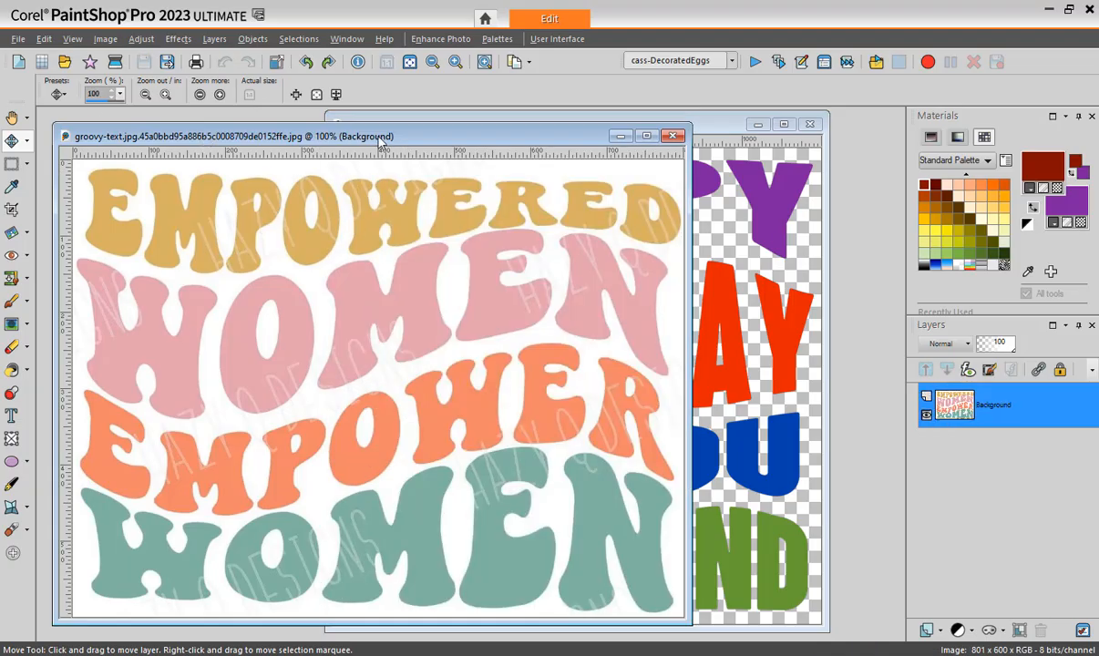
{"action": "left_click_drag", "start_coordinate": [381, 144], "coordinate": [392, 138]}
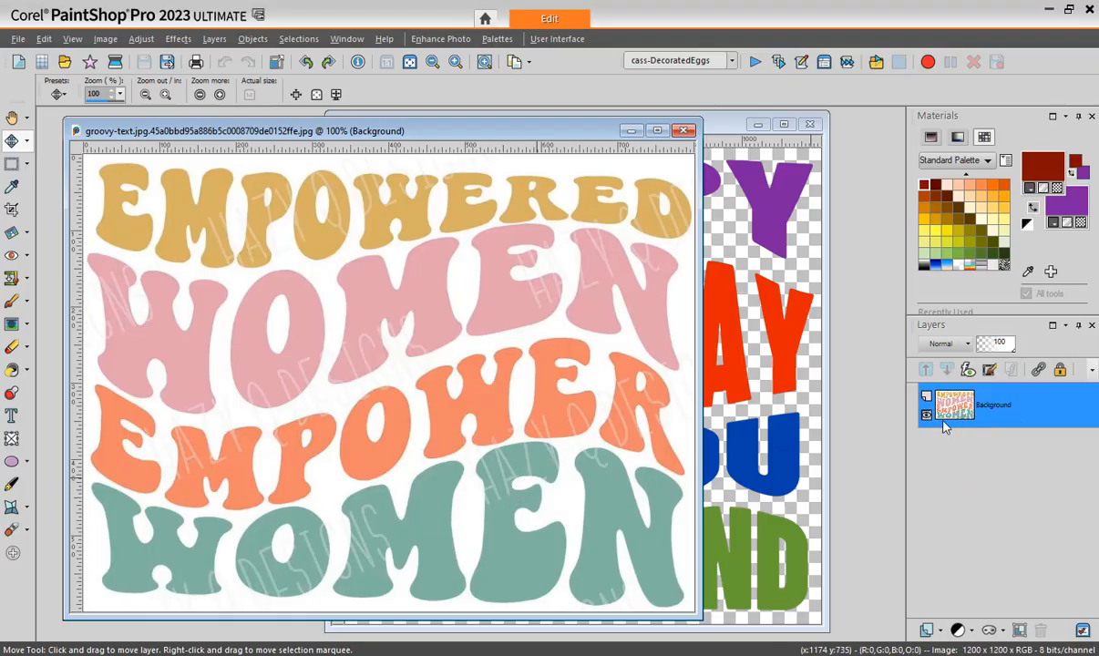
{"action": "mouse_move", "coordinate": [948, 417]}
{"action": "right_click", "coordinate": [989, 412]}
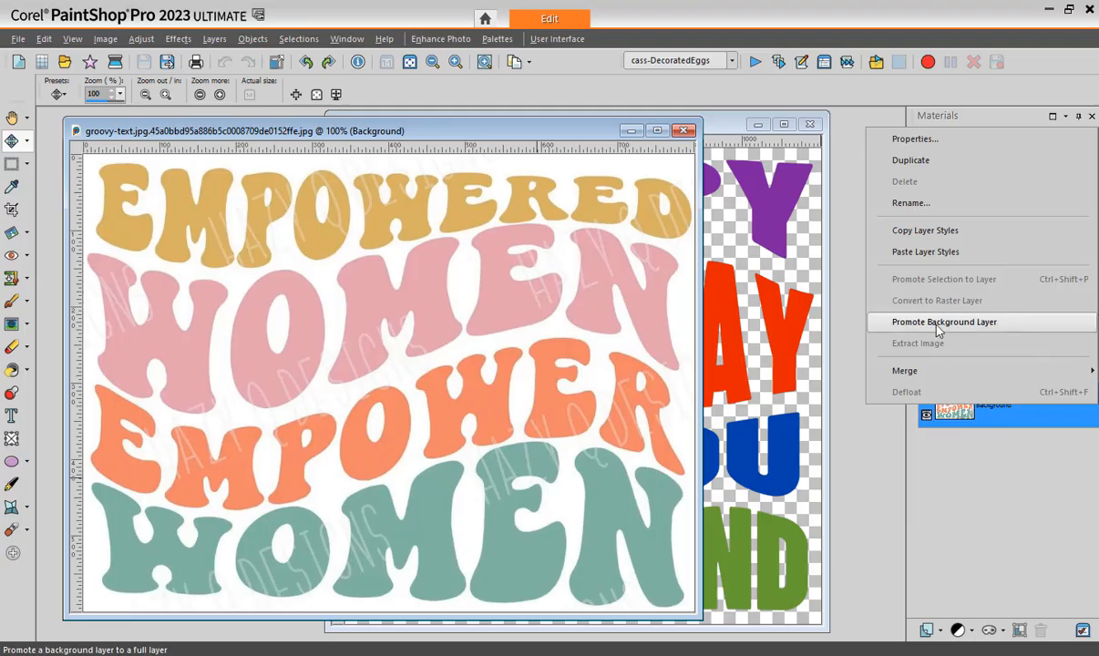
{"action": "left_click", "coordinate": [968, 328]}
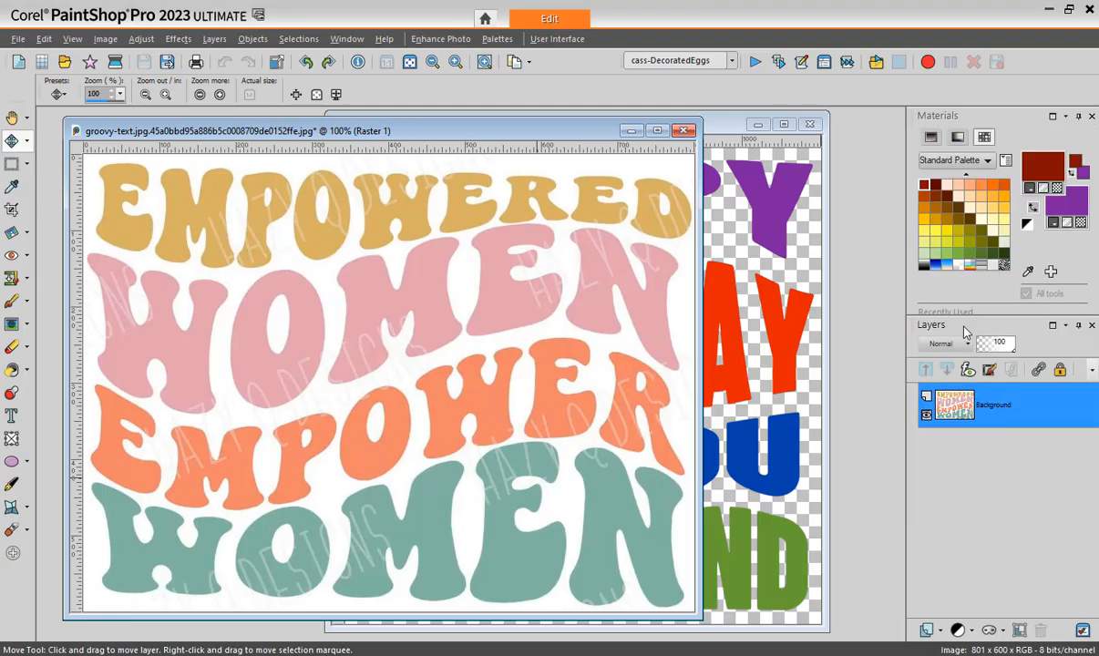
{"action": "mouse_move", "coordinate": [974, 407]}
{"action": "mouse_move", "coordinate": [984, 428]}
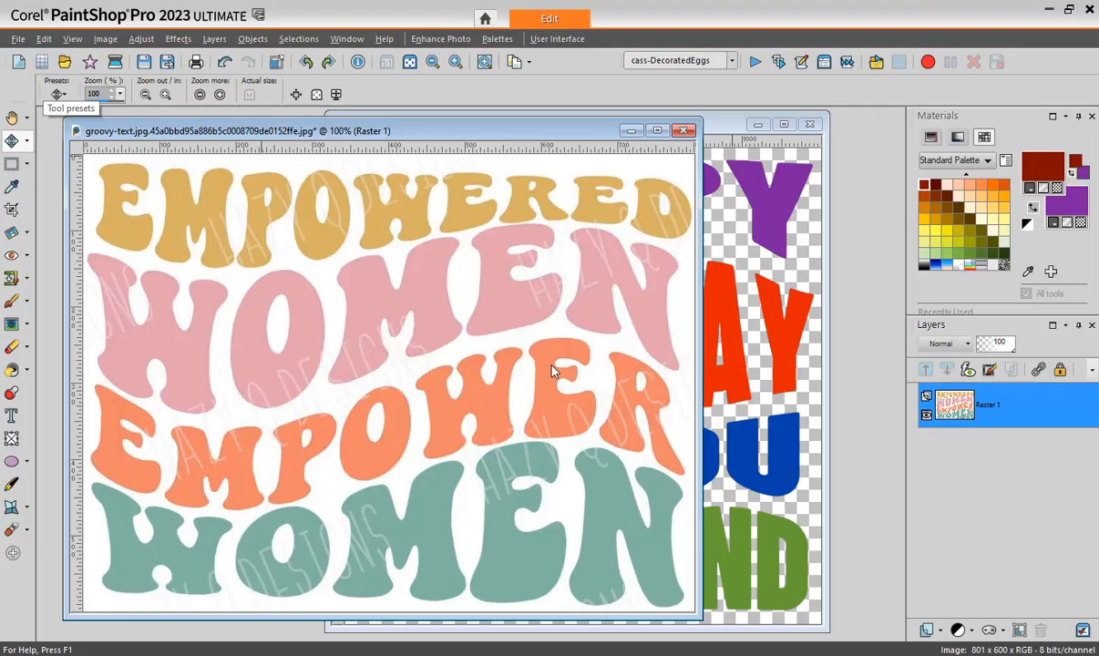
Step: Save the groovy-text image as a PNG Portable Network Graphics file in the QA-2023-03-12 folder
{"action": "key", "text": "F12"}
{"action": "left_click", "coordinate": [608, 426]}
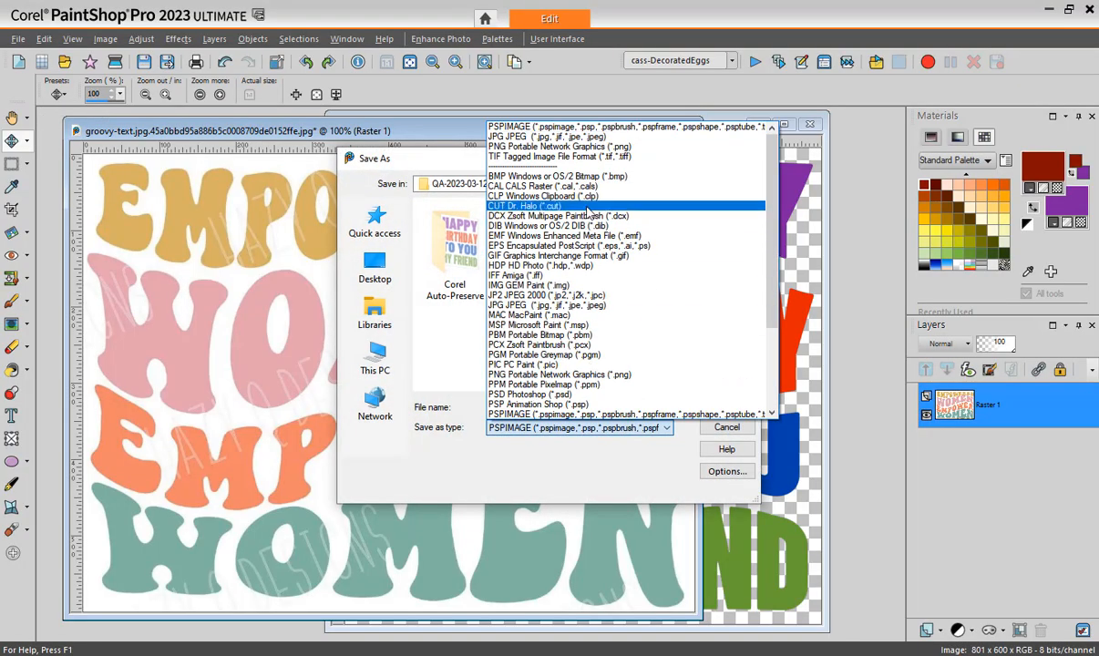
{"action": "left_click", "coordinate": [609, 150]}
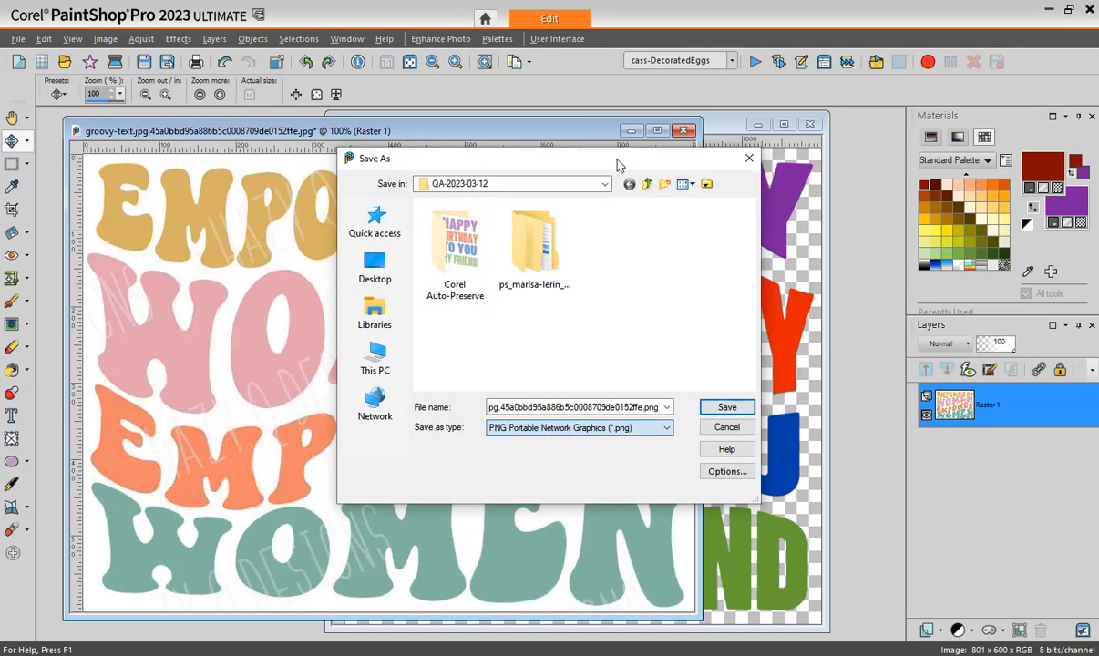
{"action": "left_click", "coordinate": [725, 409]}
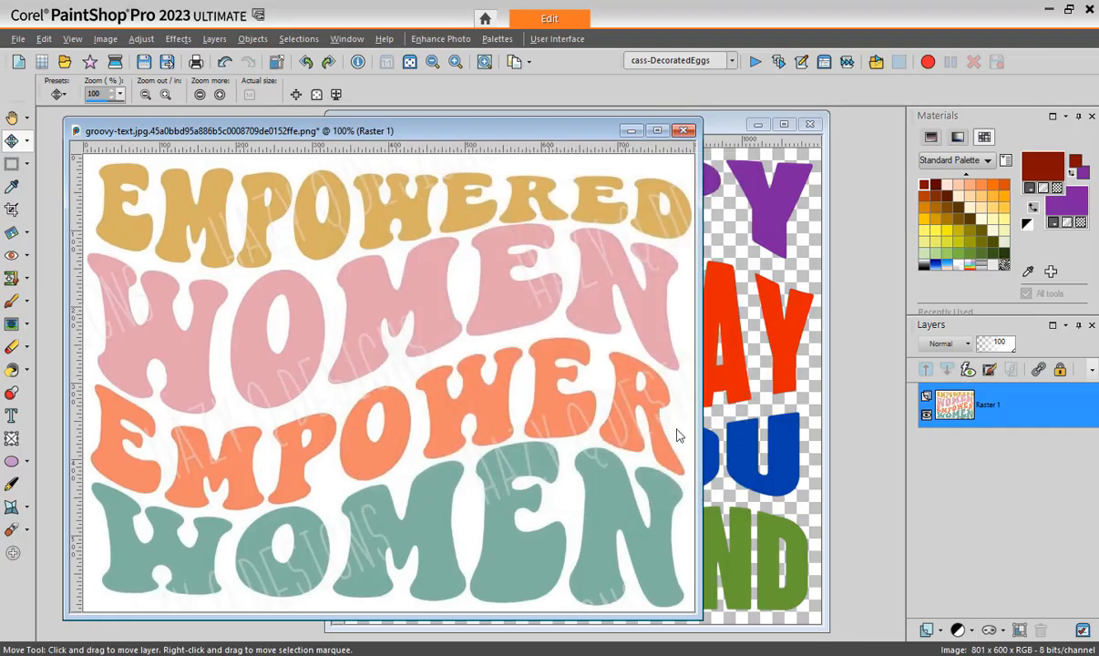
Step: Close the groovy-text image and reopen its saved PNG version from the QA-2023-03-12 folder
{"action": "left_click", "coordinate": [684, 131]}
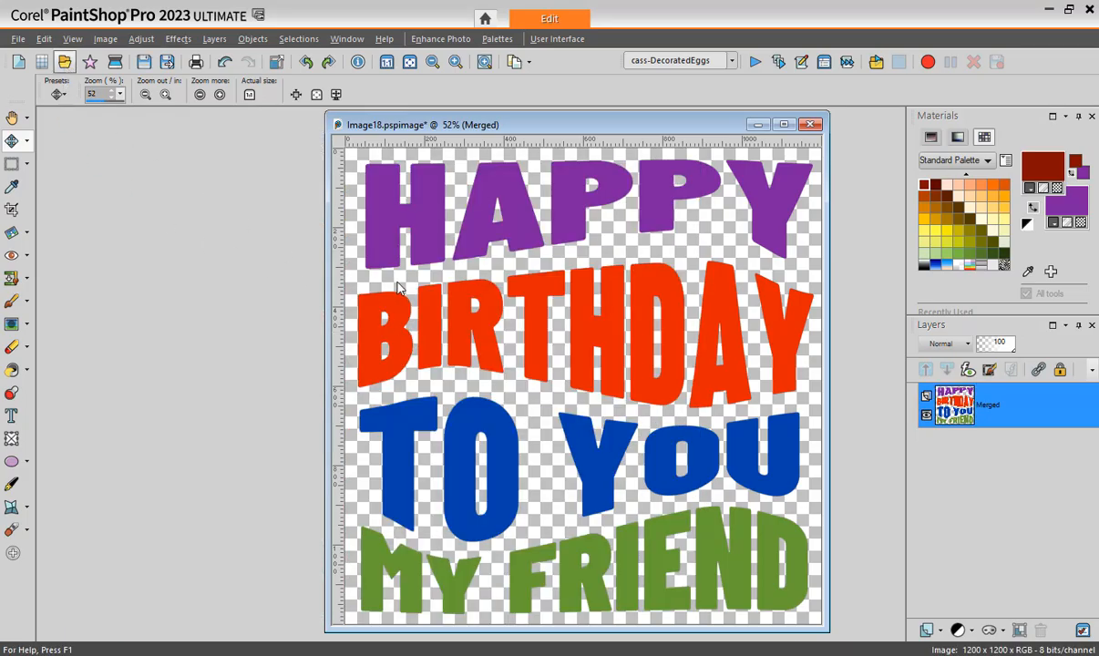
{"action": "key", "text": "ctrl+o"}
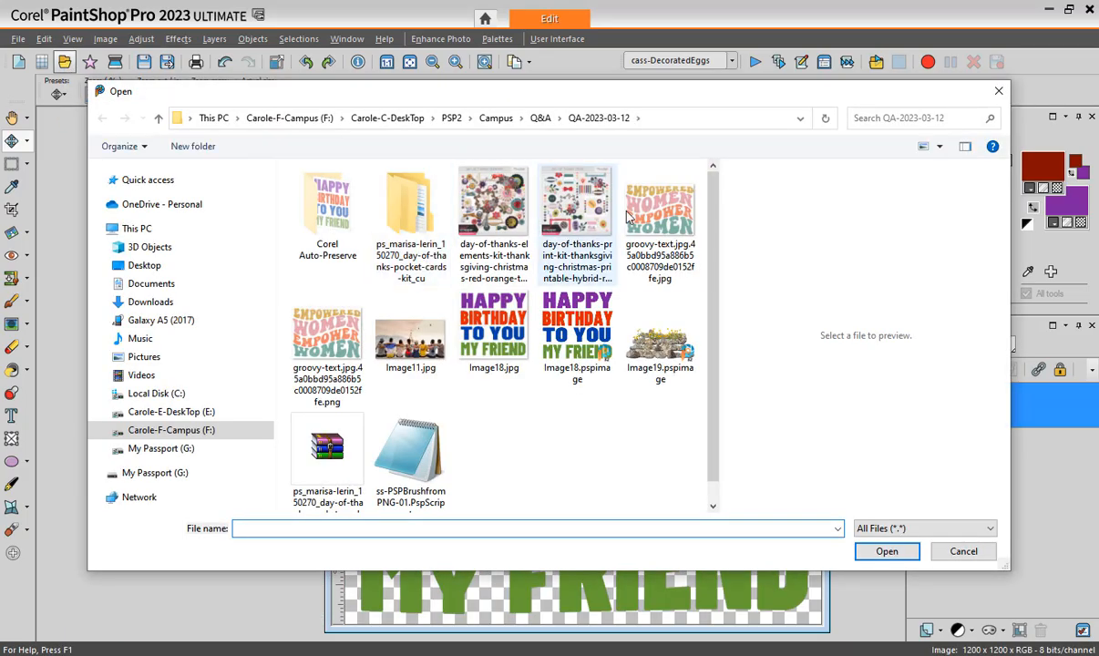
{"action": "left_click", "coordinate": [329, 344]}
{"action": "double_click", "coordinate": [329, 343]}
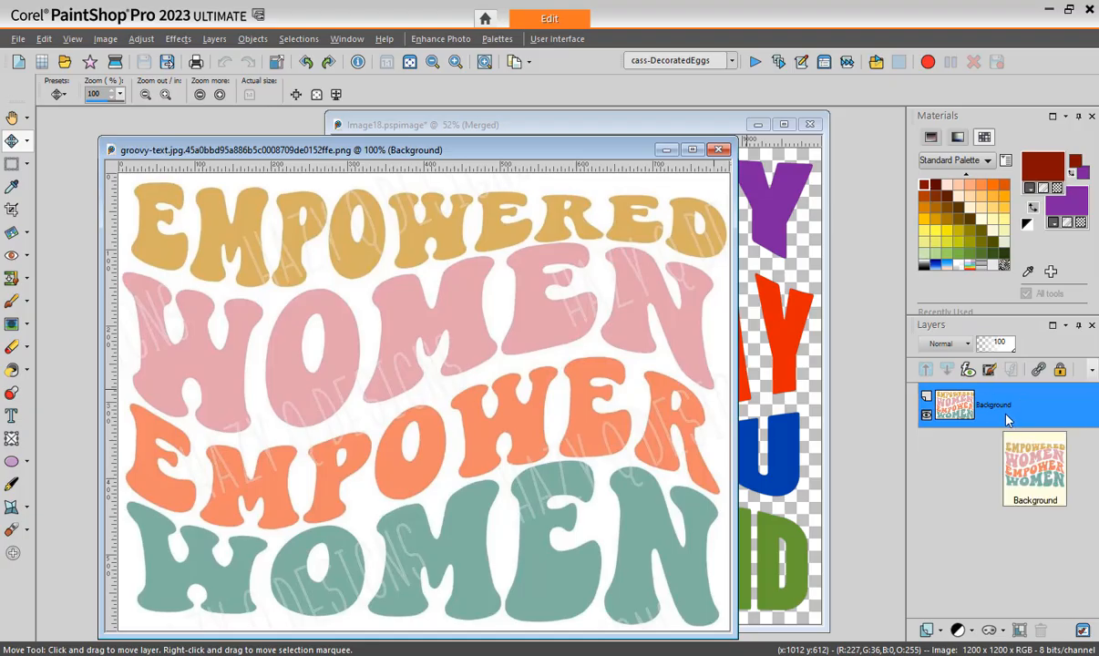
Step: Promote the reopened PNG's background to a full raster layer and reposition its image window
{"action": "right_click", "coordinate": [972, 414]}
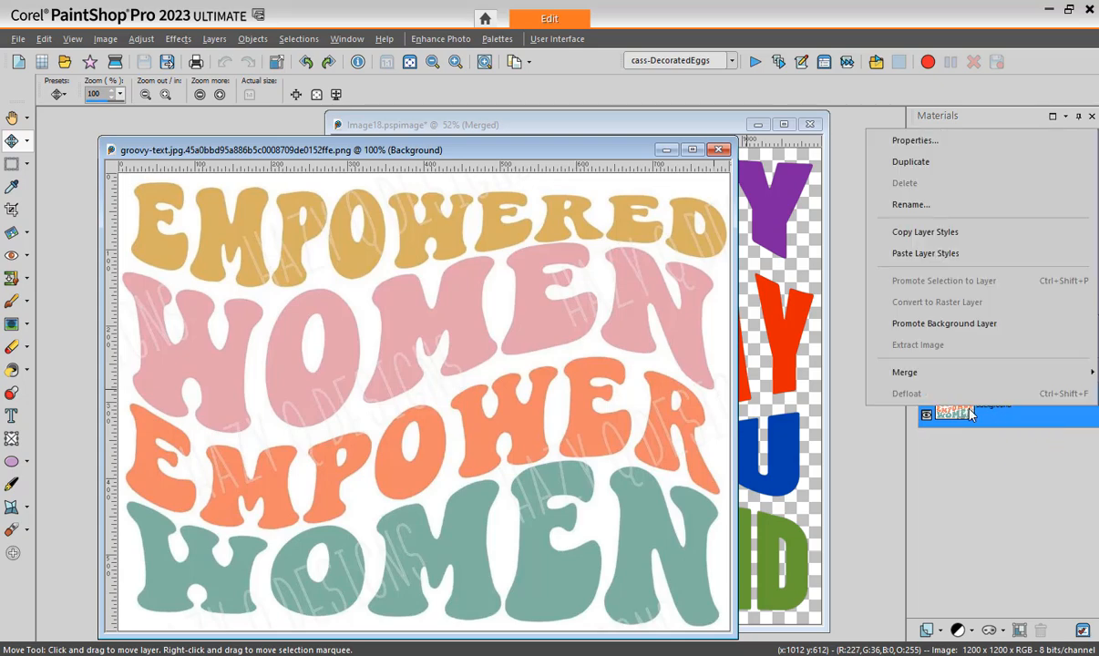
{"action": "left_click", "coordinate": [884, 324]}
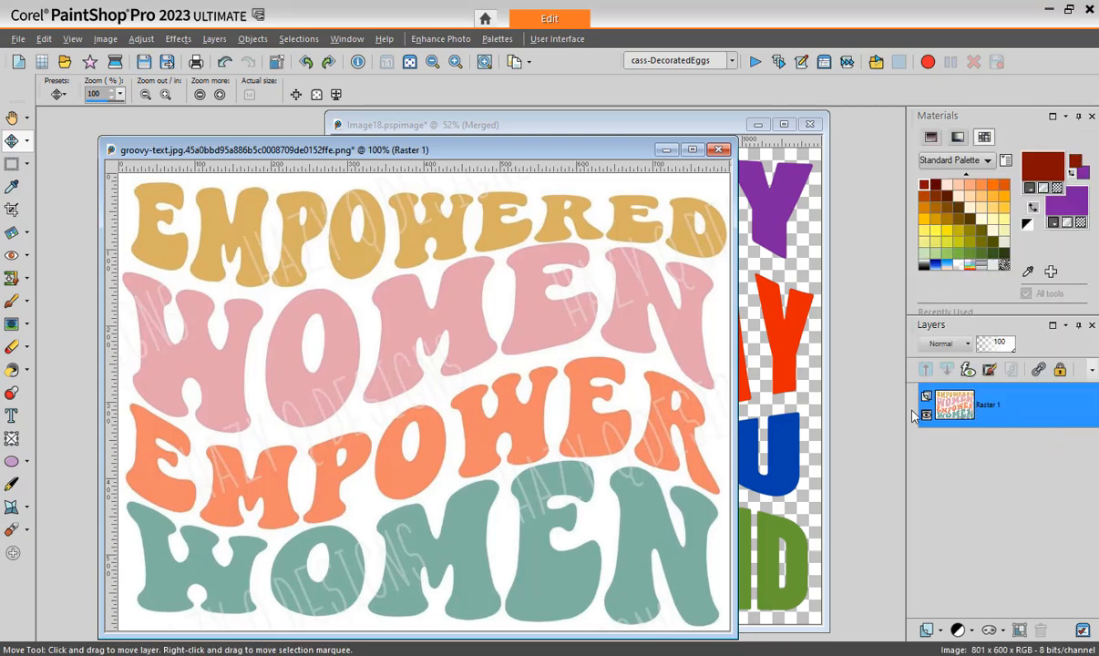
{"action": "left_click_drag", "start_coordinate": [597, 155], "coordinate": [561, 142]}
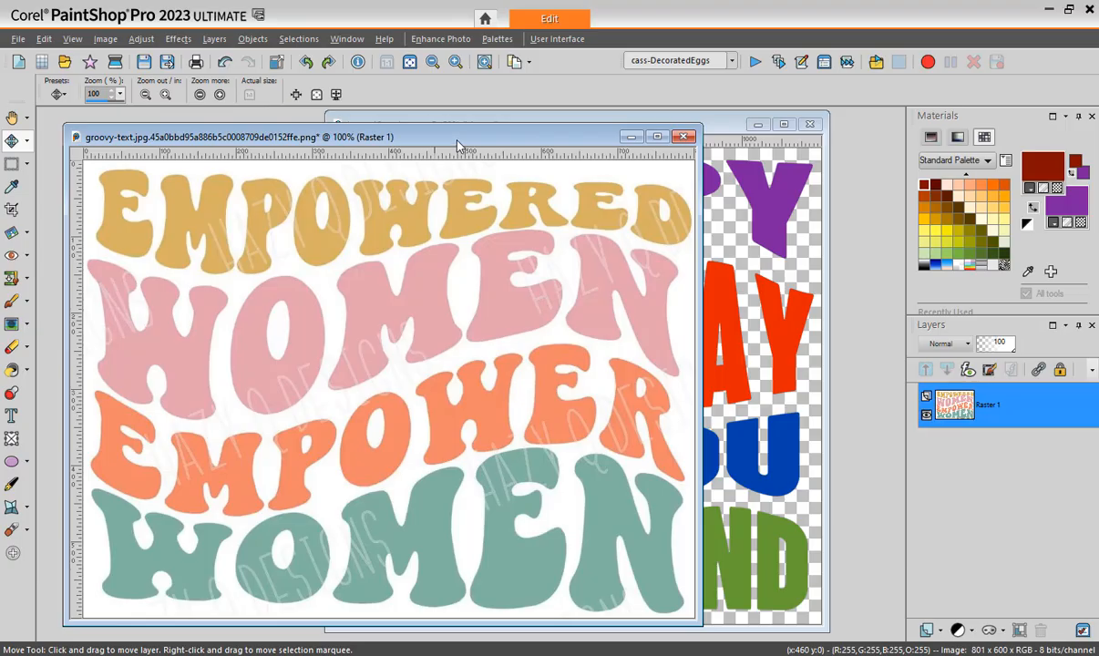
{"action": "left_click_drag", "start_coordinate": [431, 132], "coordinate": [437, 123]}
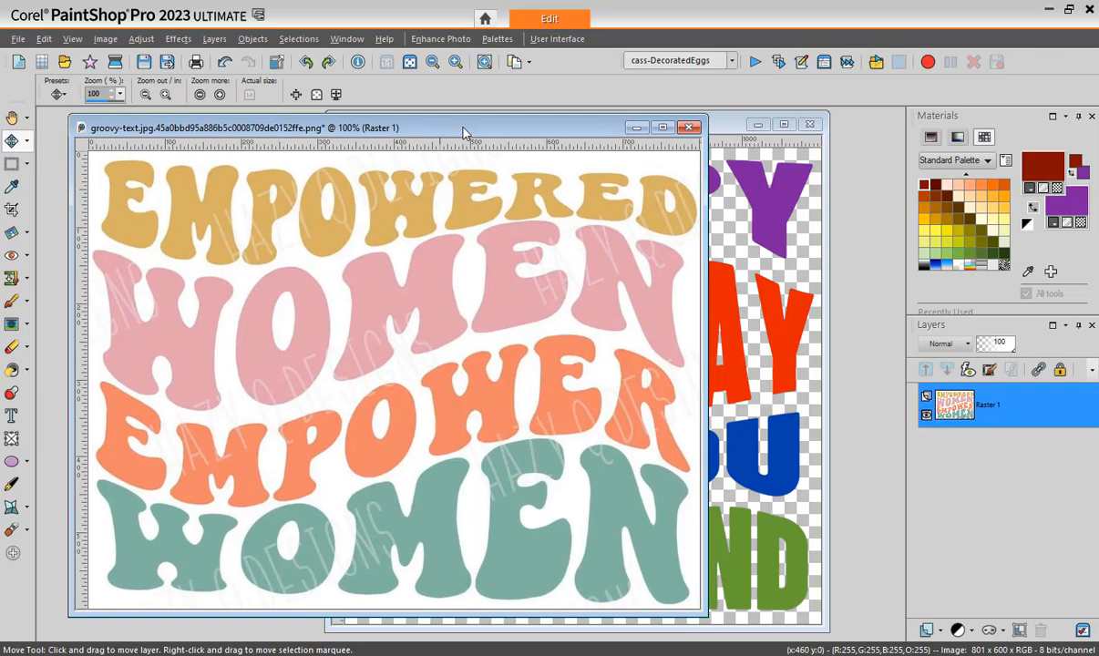
Step: Export the image with PNG Optimizer using alpha channel transparency, replacing the existing groovy-text PNG file
{"action": "left_click", "coordinate": [18, 38]}
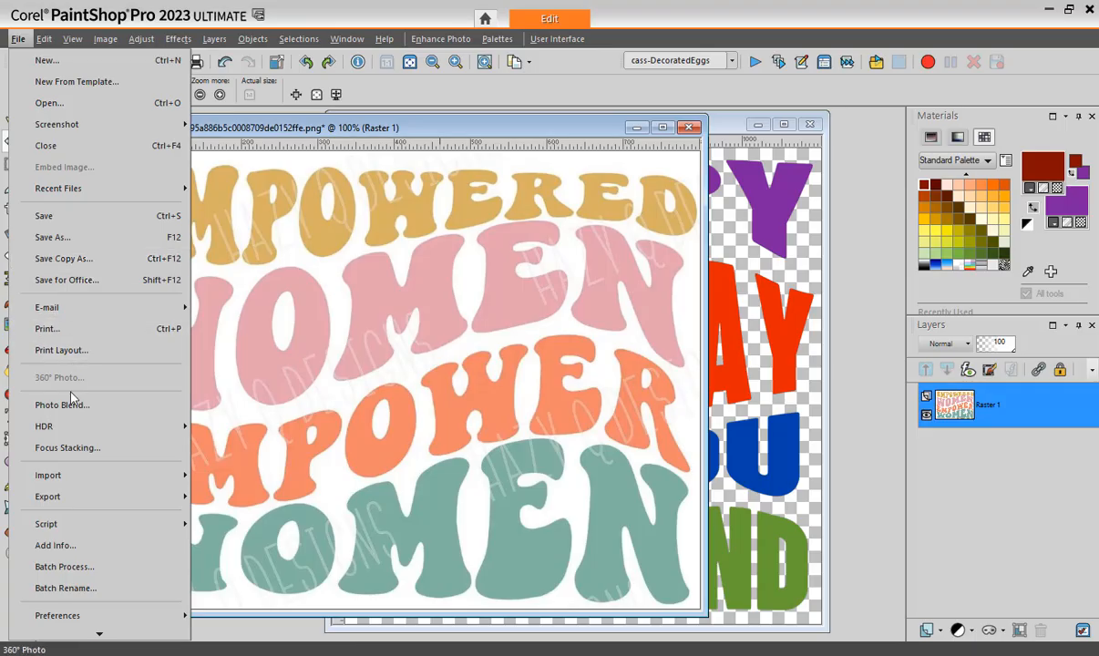
{"action": "mouse_move", "coordinate": [77, 497]}
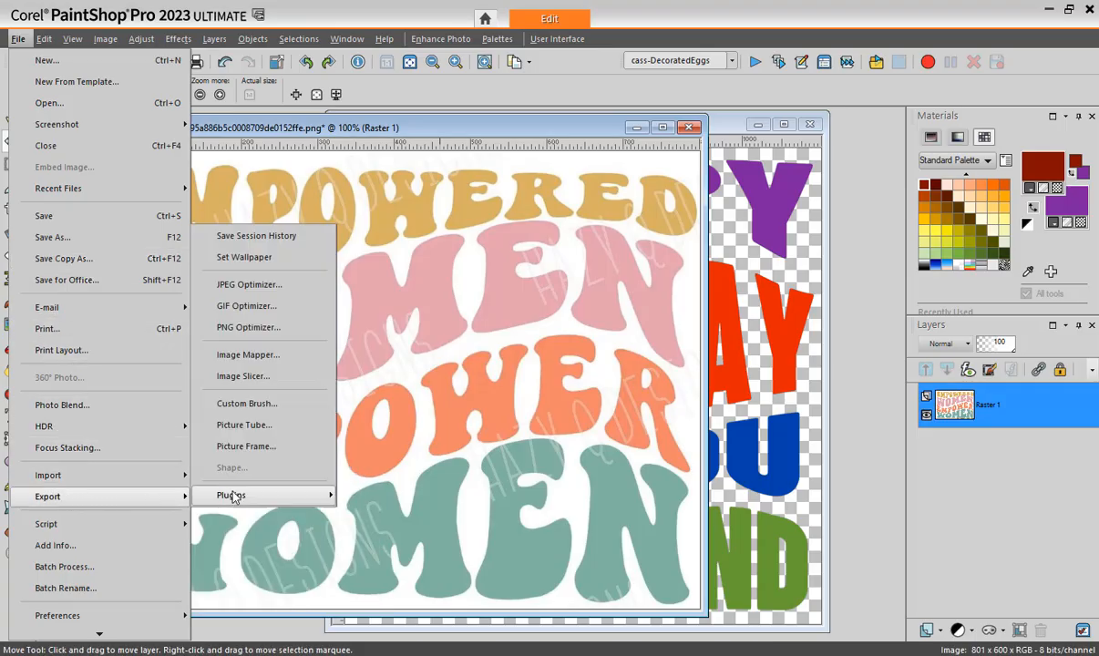
{"action": "left_click", "coordinate": [246, 327]}
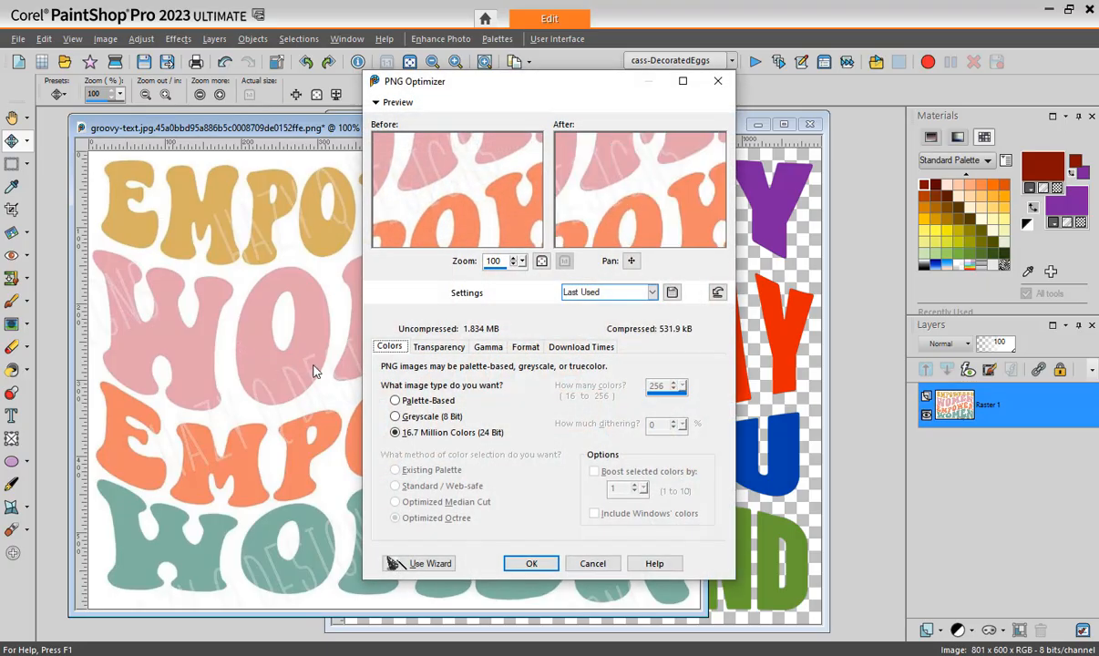
{"action": "left_click", "coordinate": [432, 349]}
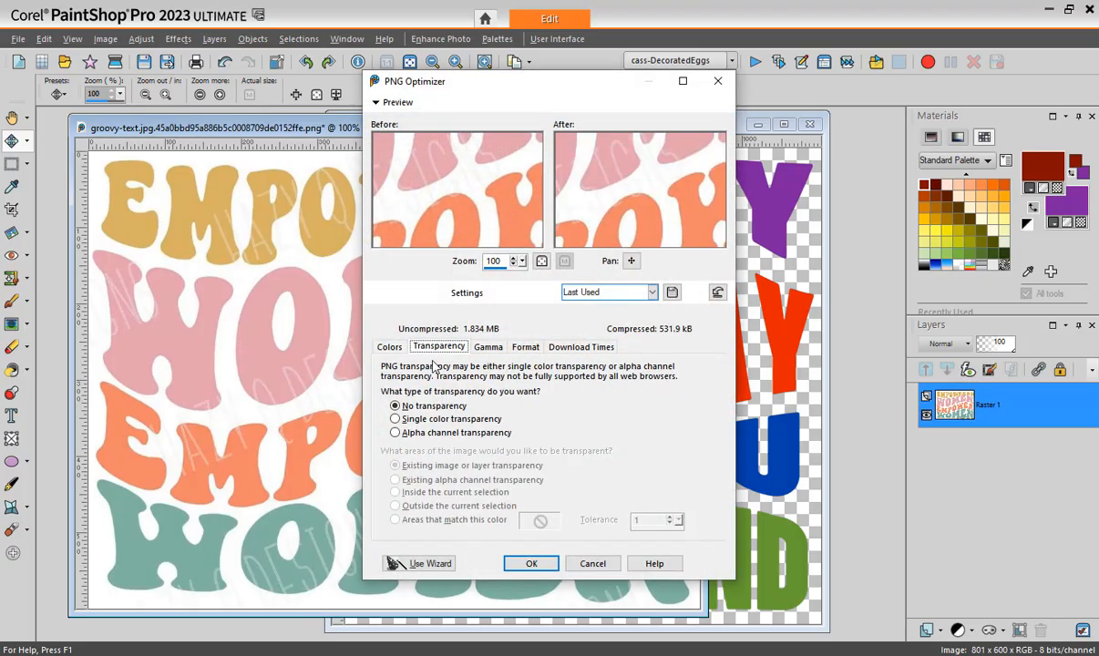
{"action": "left_click", "coordinate": [396, 434]}
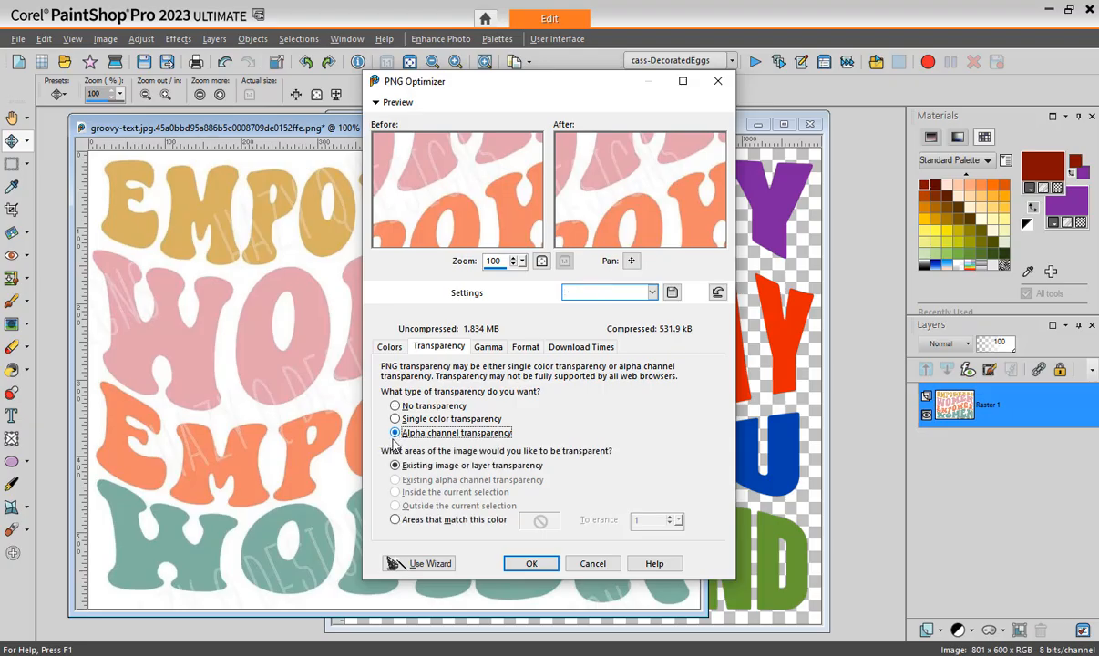
{"action": "left_click", "coordinate": [531, 564]}
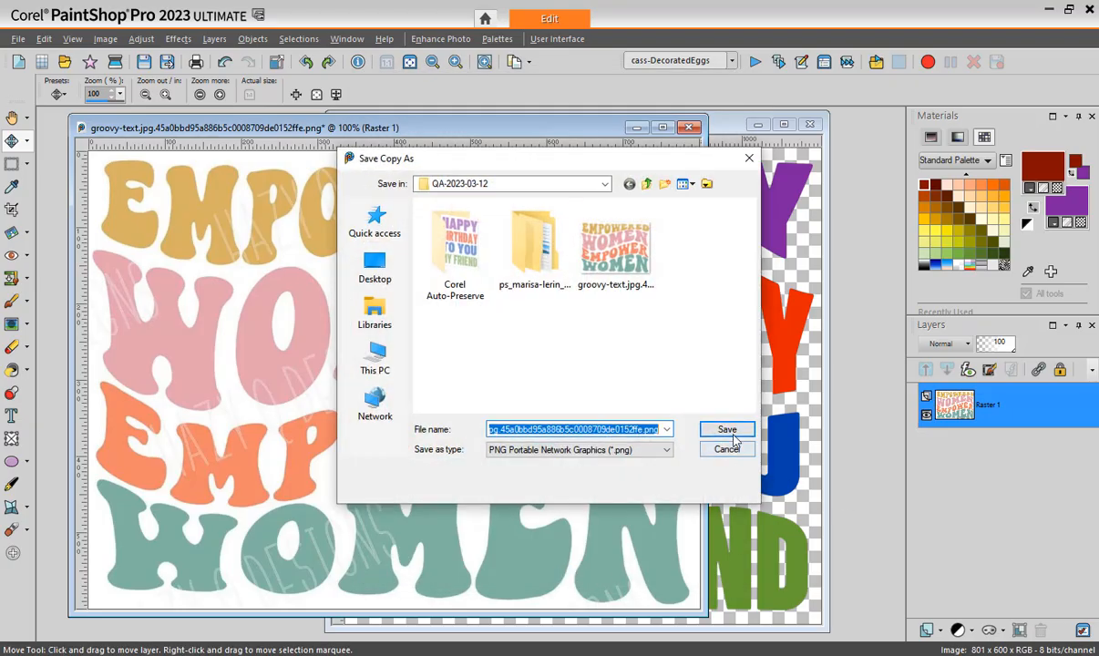
{"action": "left_click", "coordinate": [726, 430]}
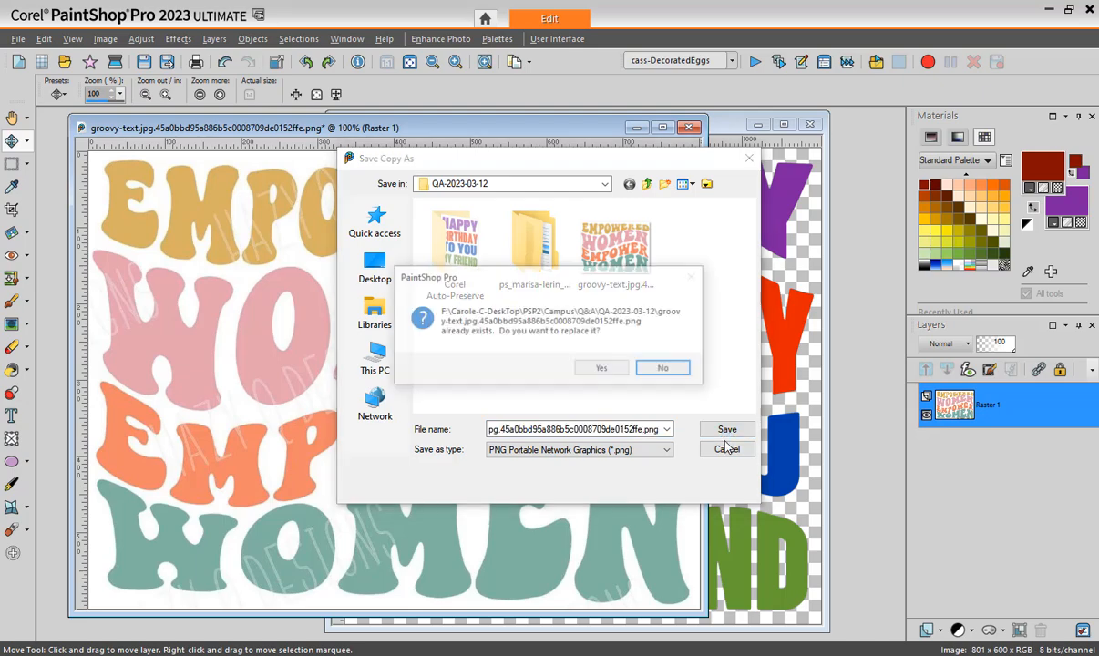
{"action": "left_click", "coordinate": [583, 364]}
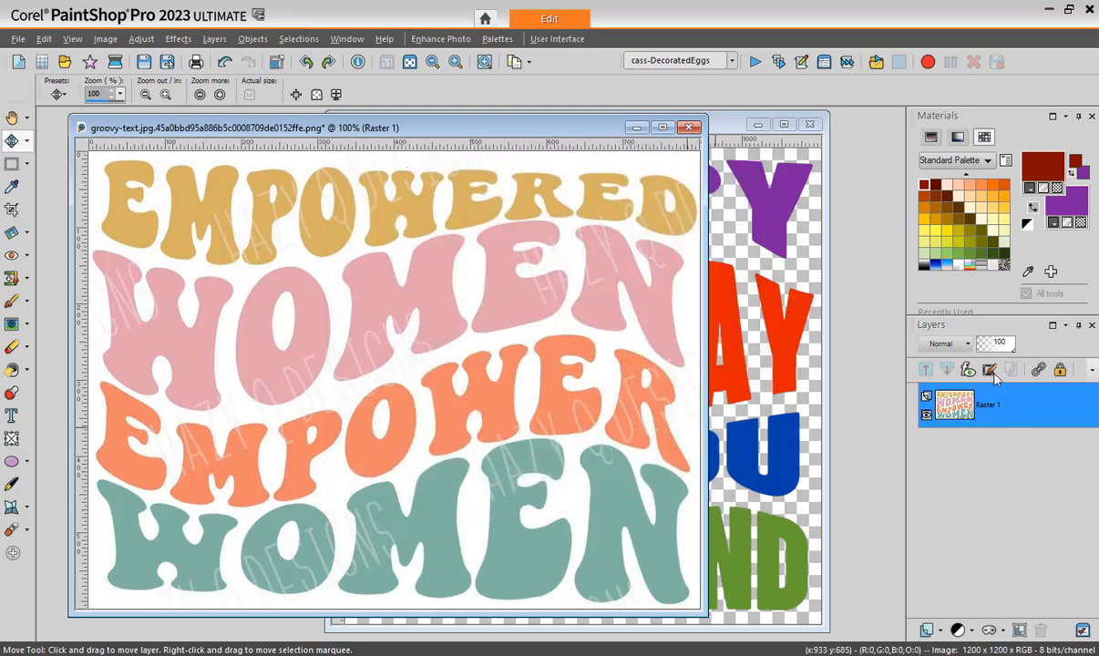
Step: Close the groovy-text image without saving changes, reopen the exported PNG, and reposition its window
{"action": "key", "text": "ctrl+F4"}
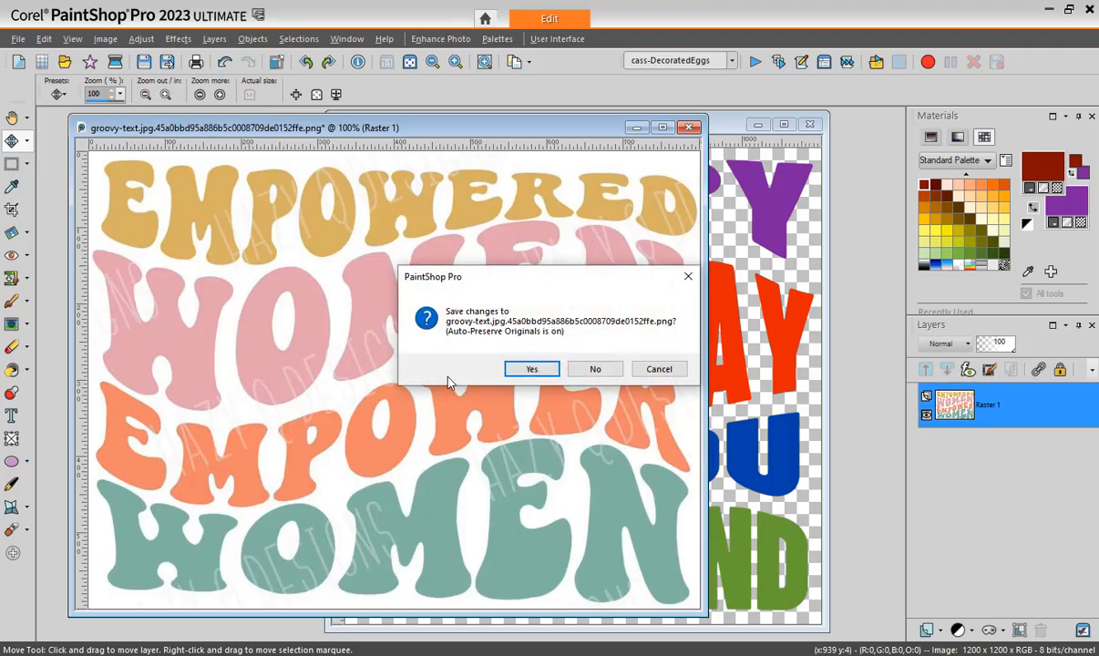
{"action": "left_click", "coordinate": [596, 372]}
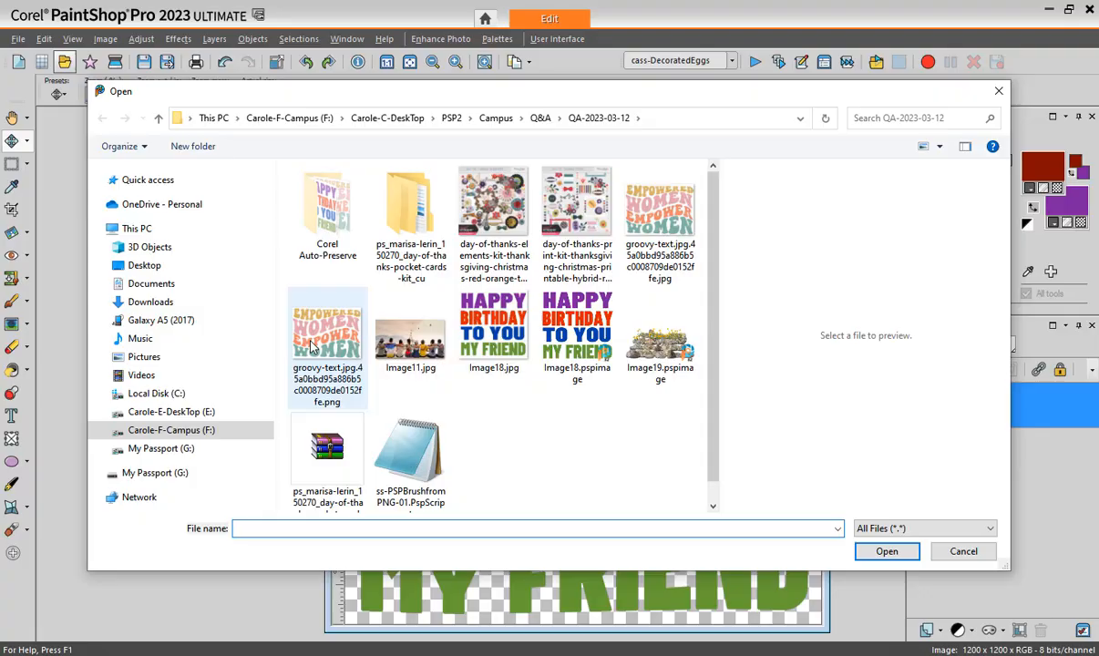
{"action": "double_click", "coordinate": [315, 342]}
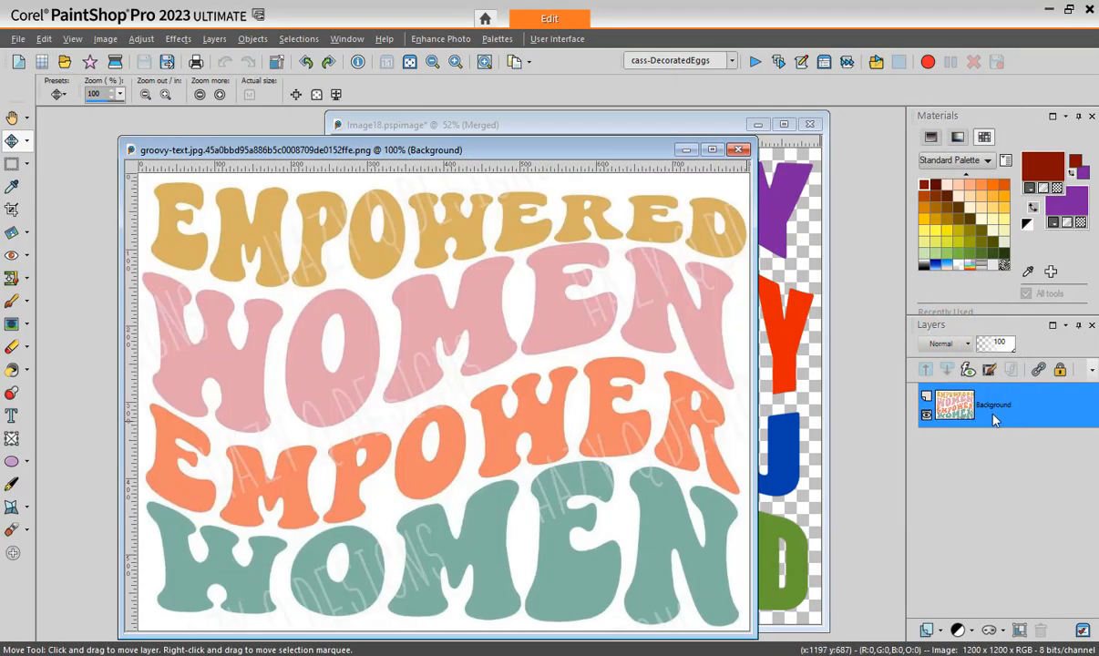
{"action": "mouse_move", "coordinate": [997, 415]}
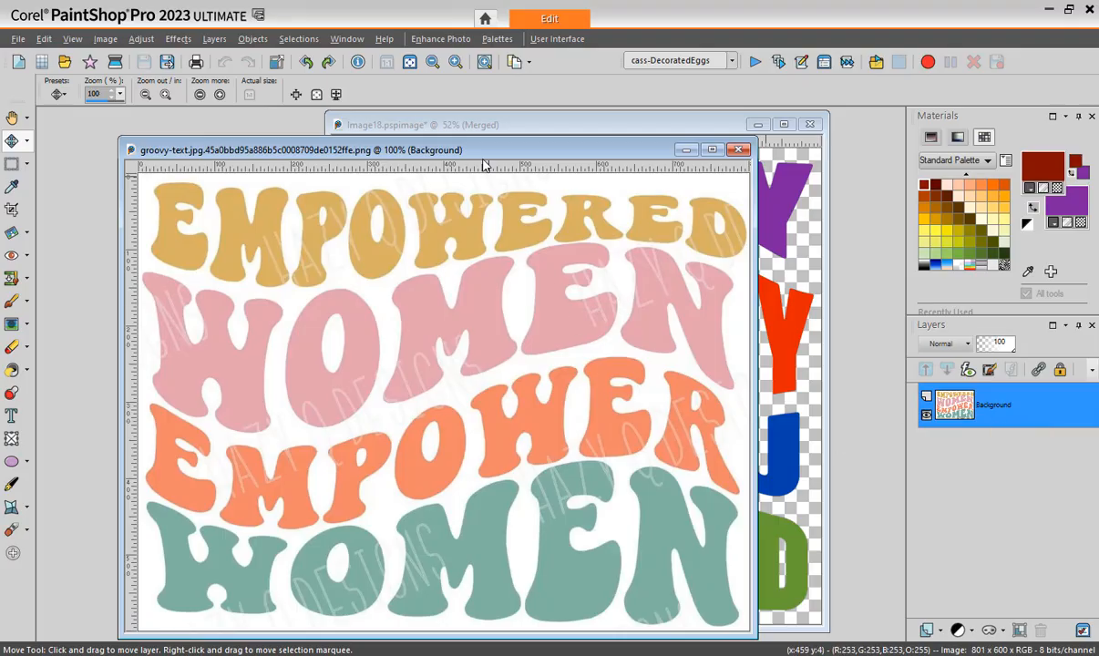
{"action": "left_click_drag", "start_coordinate": [491, 153], "coordinate": [443, 134]}
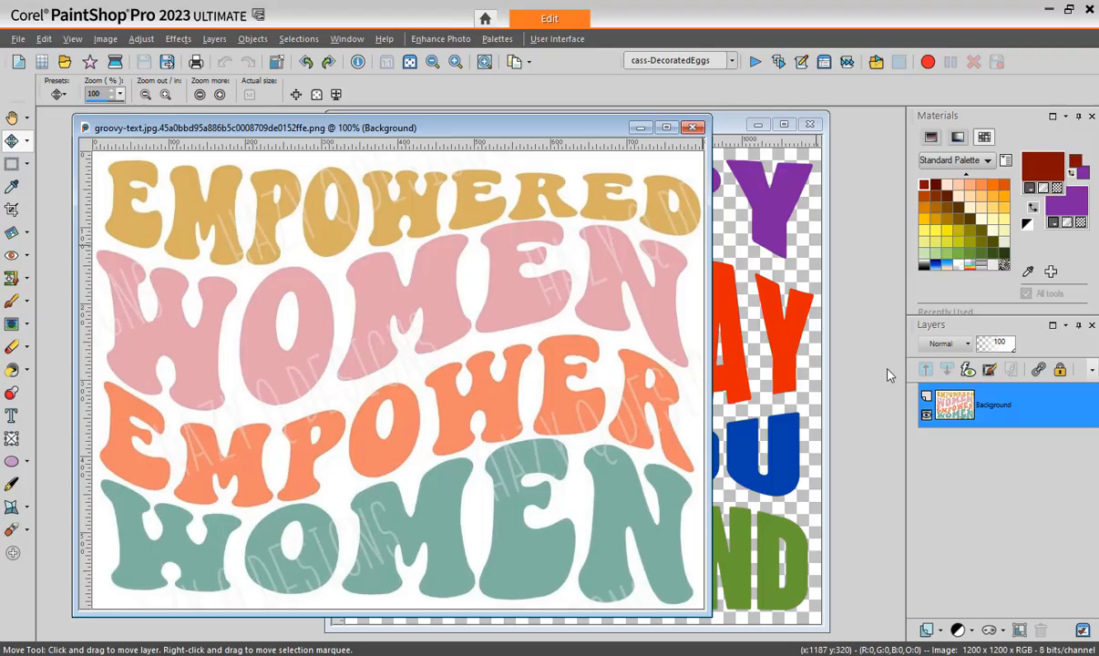
Step: Promote the background of the exported groovy-text PNG to a full raster layer
{"action": "mouse_move", "coordinate": [991, 422]}
{"action": "right_click", "coordinate": [948, 401]}
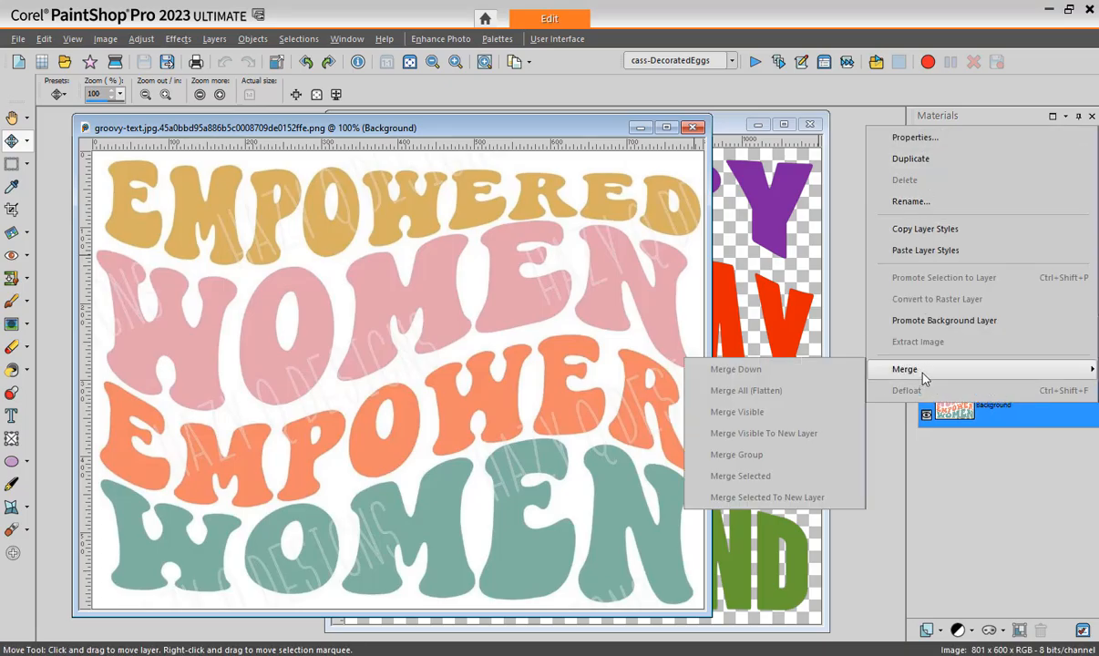
{"action": "left_click", "coordinate": [941, 321]}
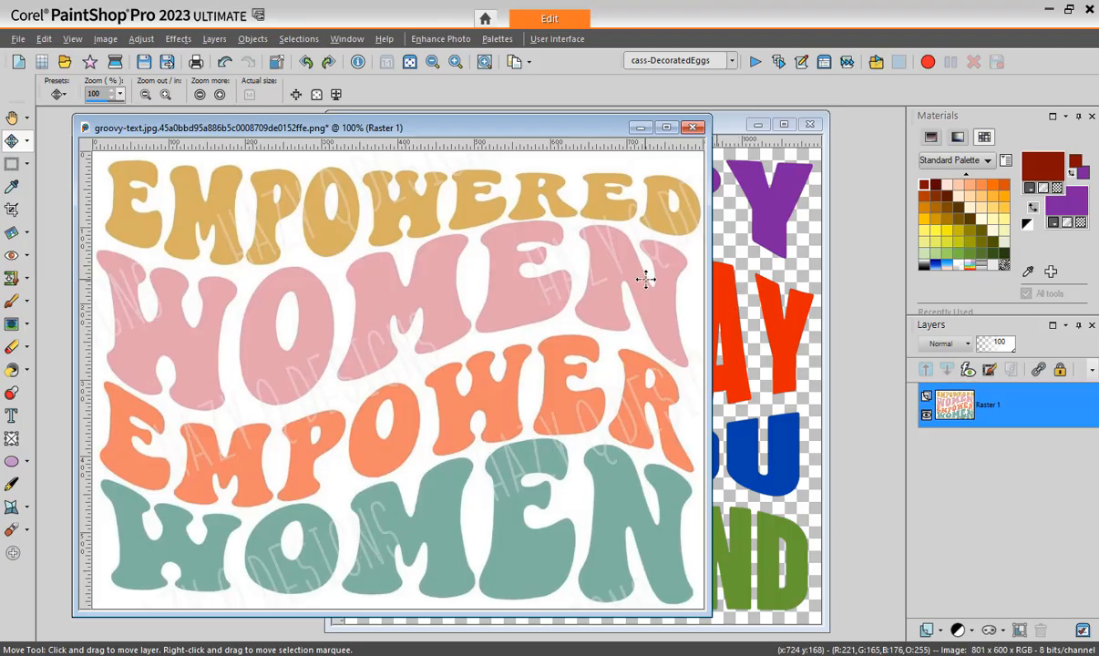
Step: Select the whole image and subtract the white color range from the selection, using tolerance 16 and softness 41
{"action": "key", "text": "ctrl+a"}
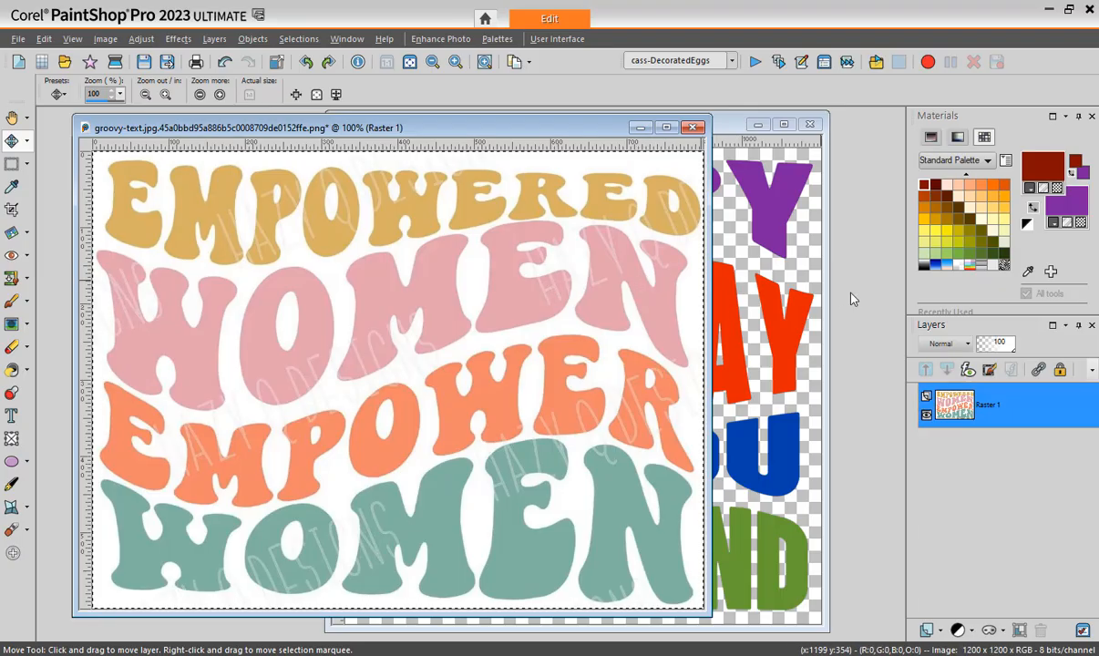
{"action": "left_click", "coordinate": [298, 38]}
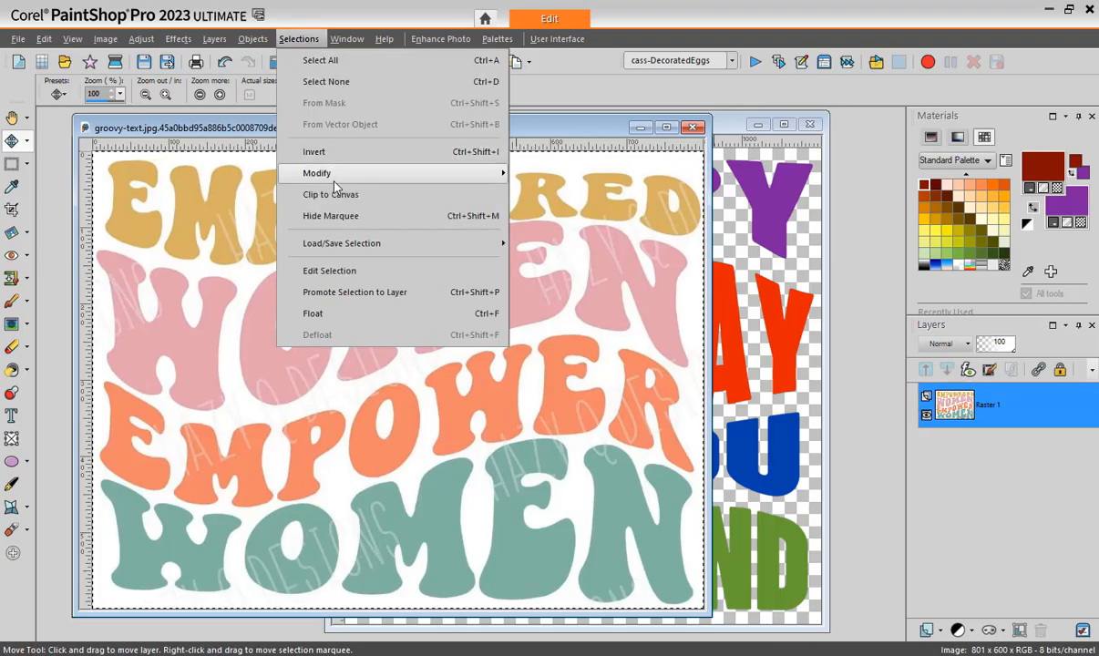
{"action": "mouse_move", "coordinate": [371, 176]}
{"action": "left_click", "coordinate": [574, 236]}
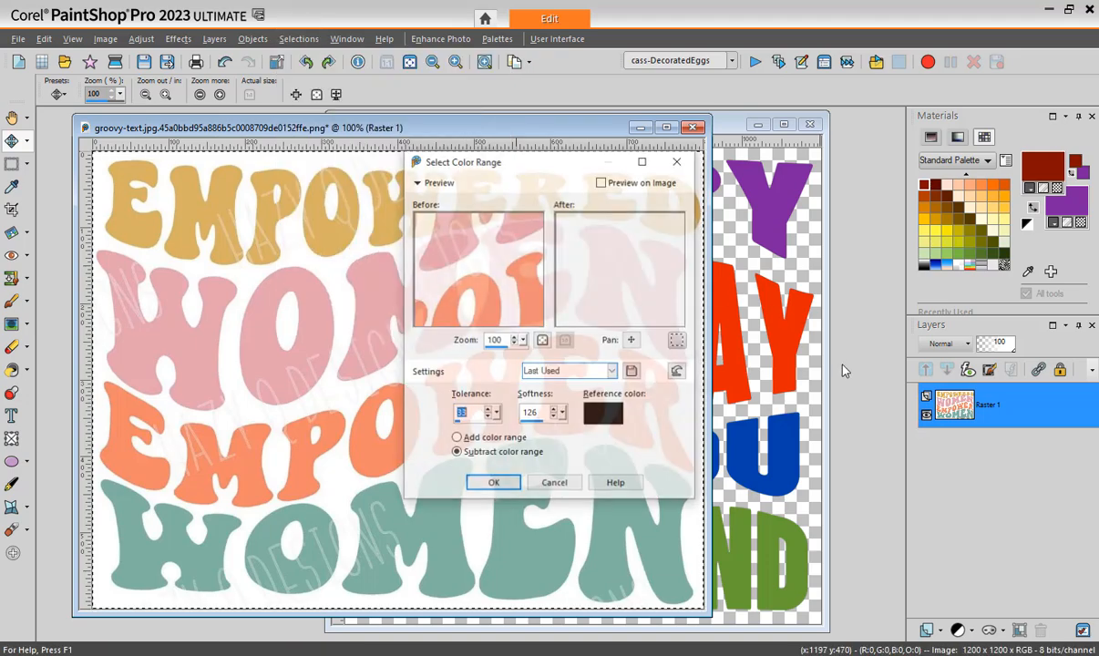
{"action": "right_click", "coordinate": [612, 413]}
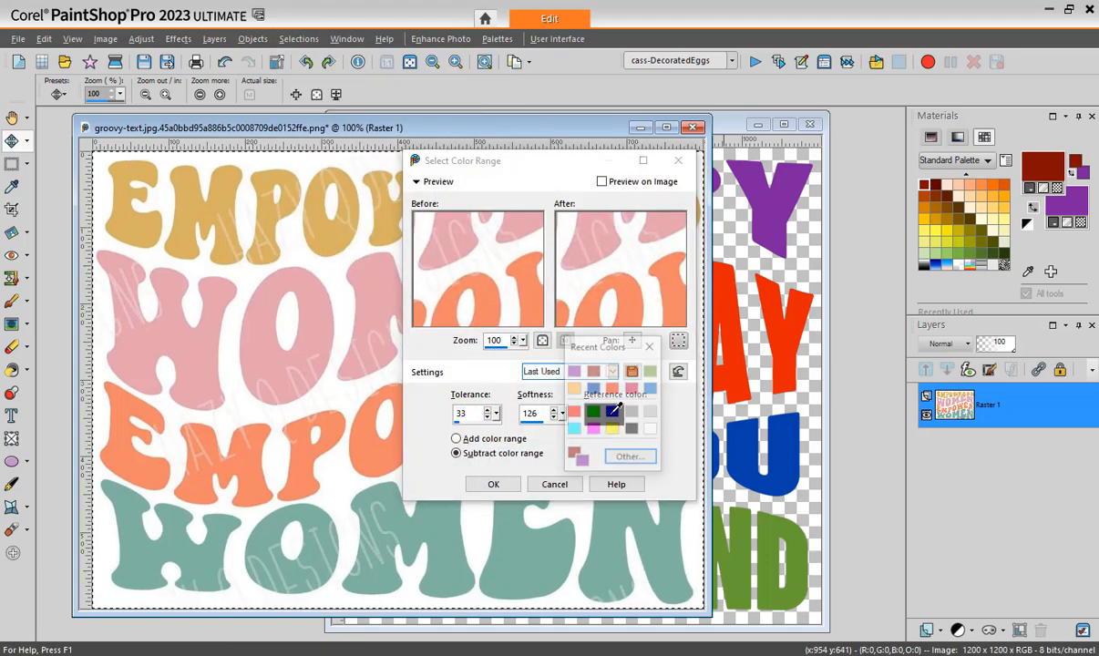
{"action": "left_click", "coordinate": [652, 427]}
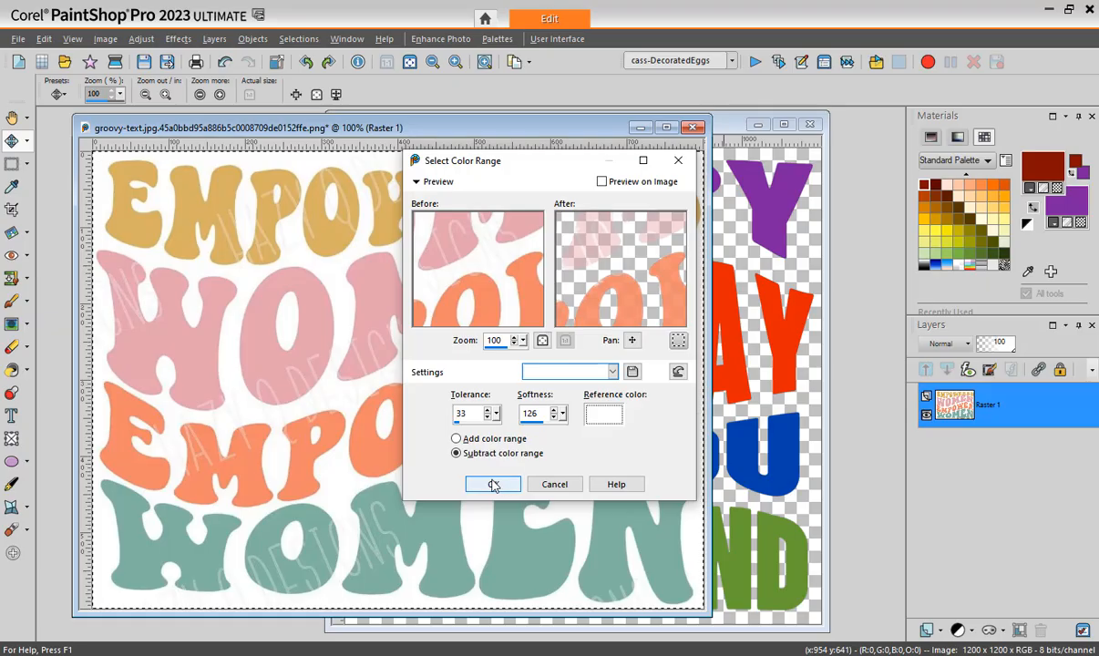
{"action": "left_click", "coordinate": [456, 422]}
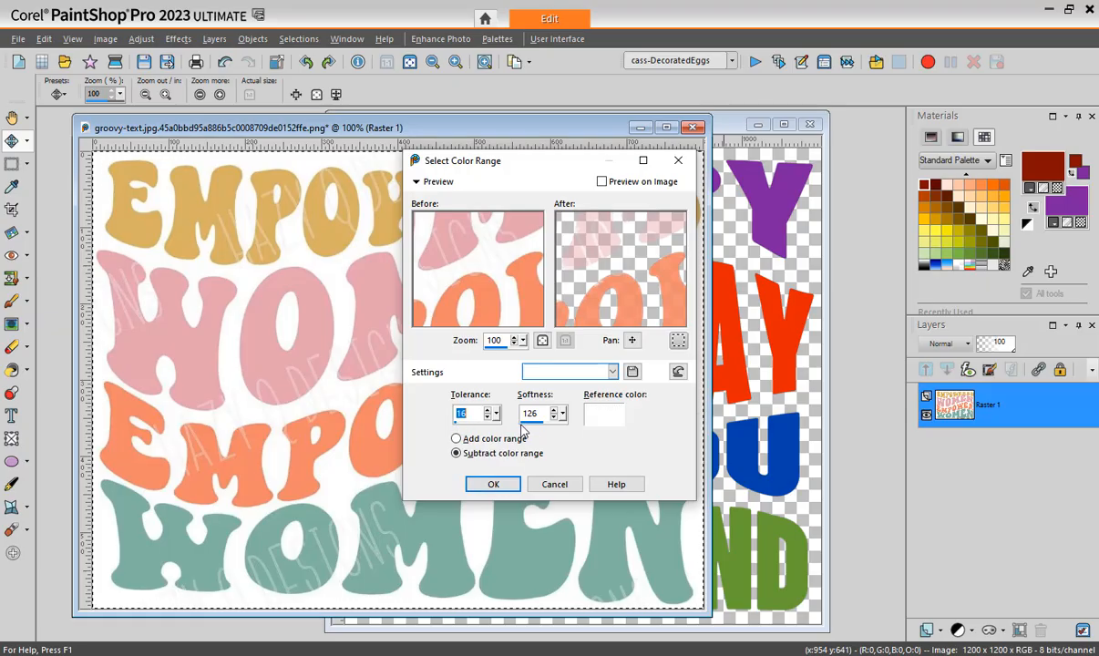
{"action": "left_click", "coordinate": [528, 423]}
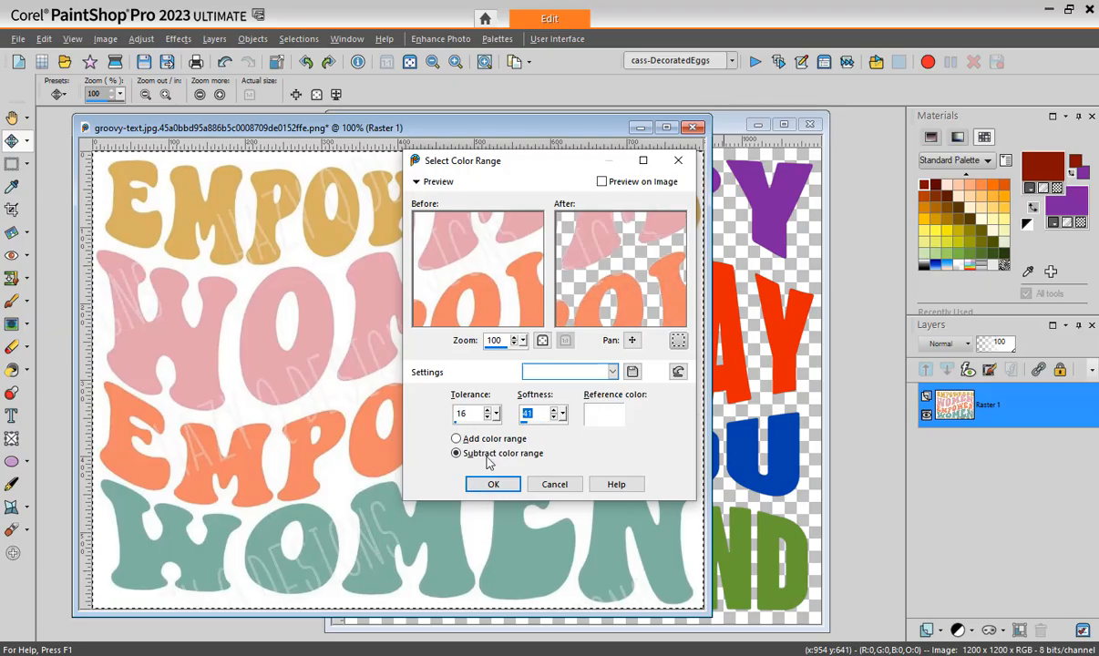
{"action": "left_click", "coordinate": [485, 484]}
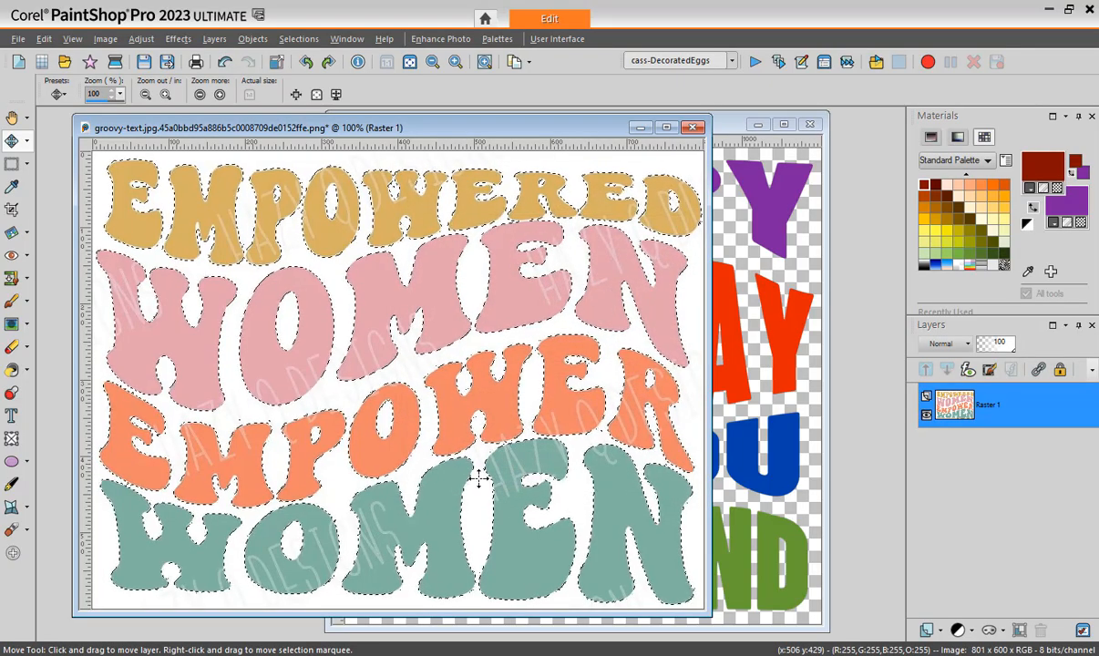
Step: Invert the selection, delete the white background around the lettering, and deselect
{"action": "key", "text": "Delete"}
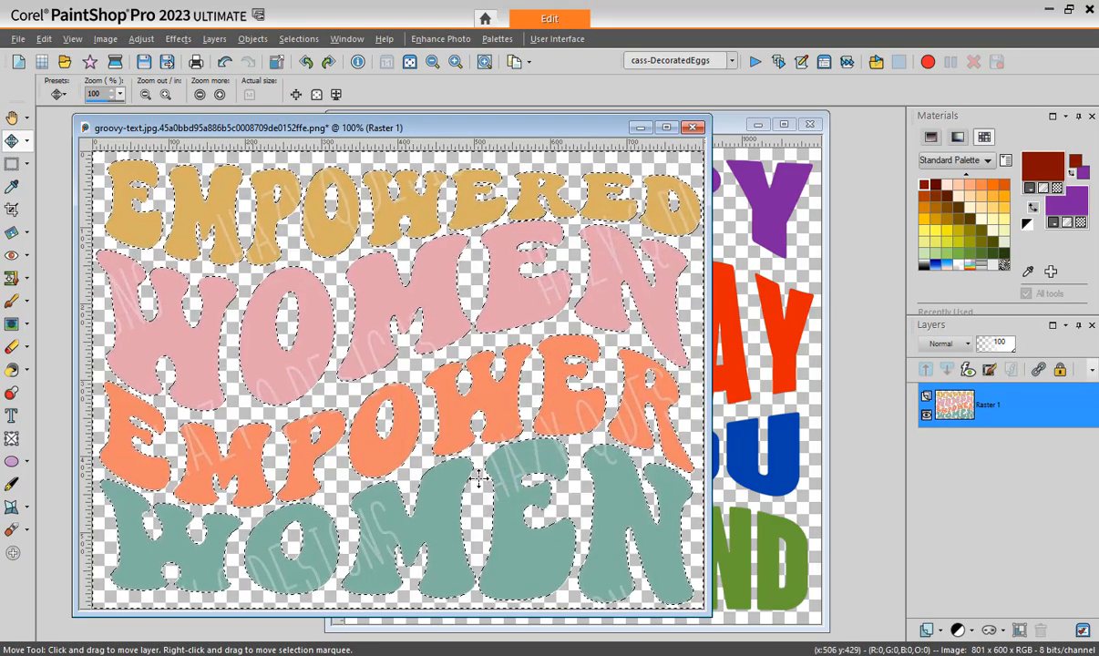
{"action": "key", "text": "ctrl+d"}
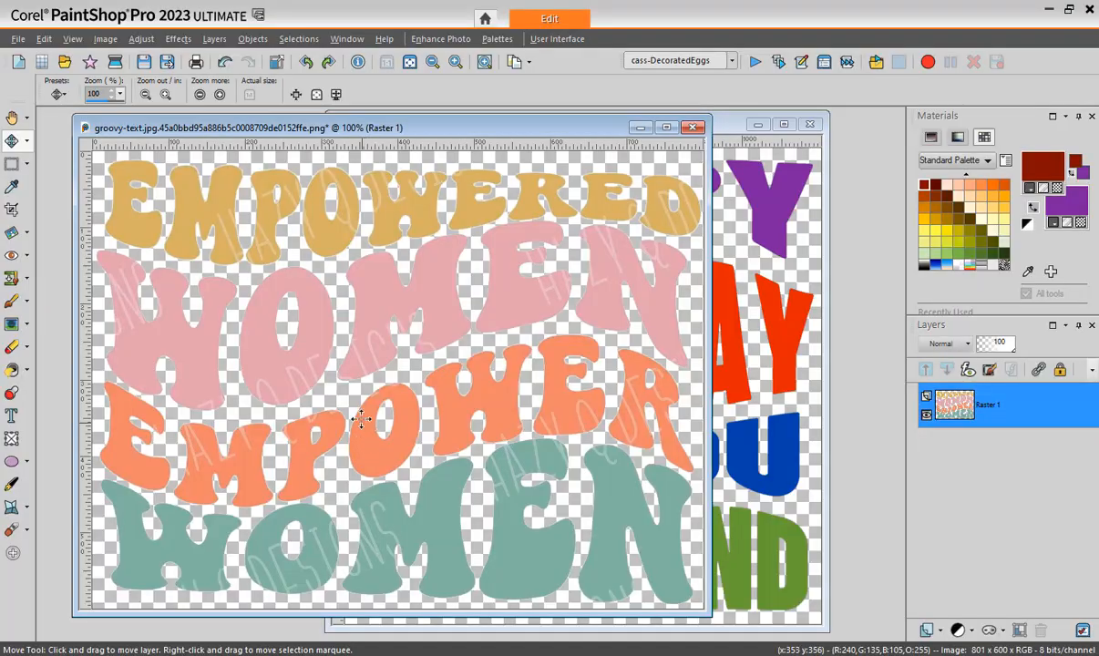
Step: Save the image as a PNG under its current name, replacing the existing groovy-text file
{"action": "left_click", "coordinate": [60, 64]}
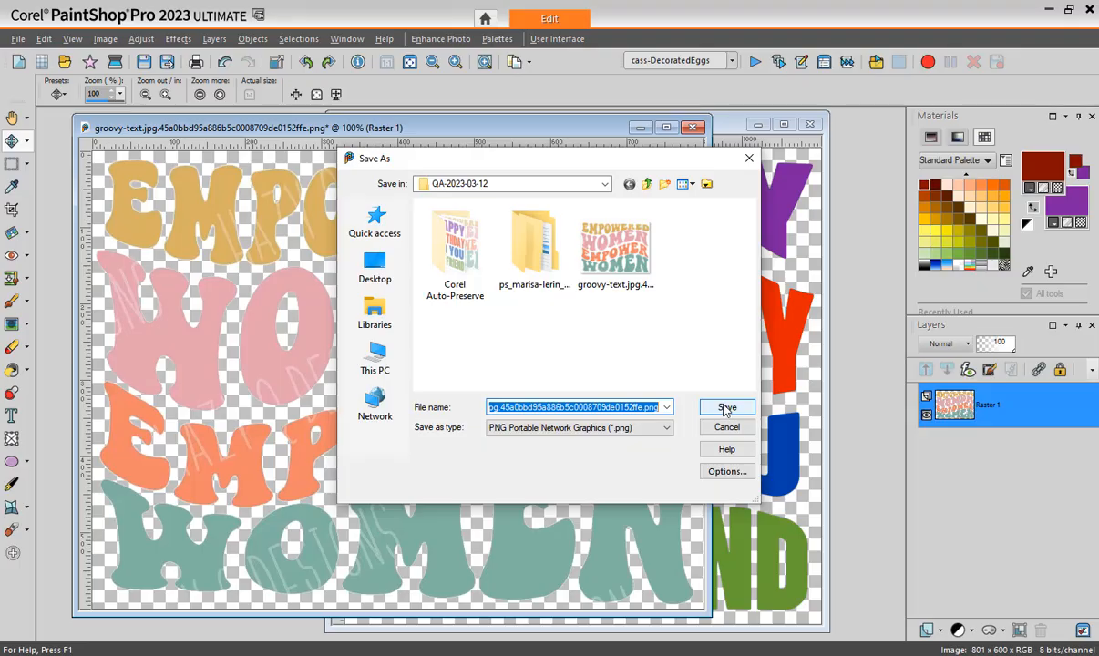
{"action": "left_click", "coordinate": [726, 409]}
{"action": "left_click", "coordinate": [621, 368]}
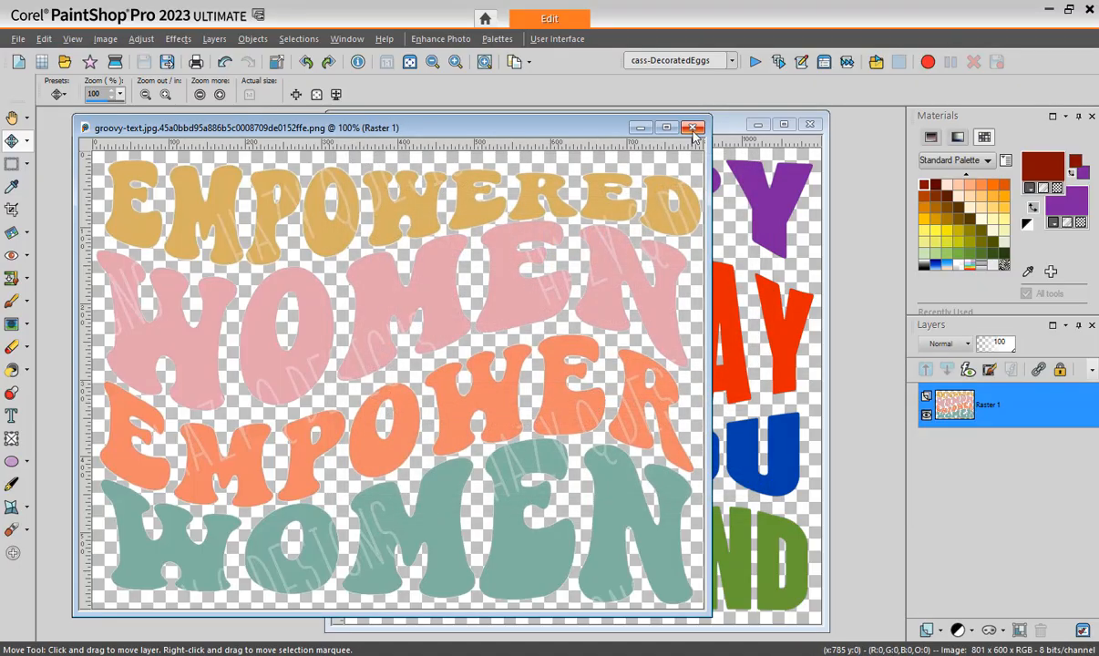
Step: Close the groovy-text image and reopen the saved PNG from the QA-2023-03-12 folder
{"action": "left_click", "coordinate": [692, 129]}
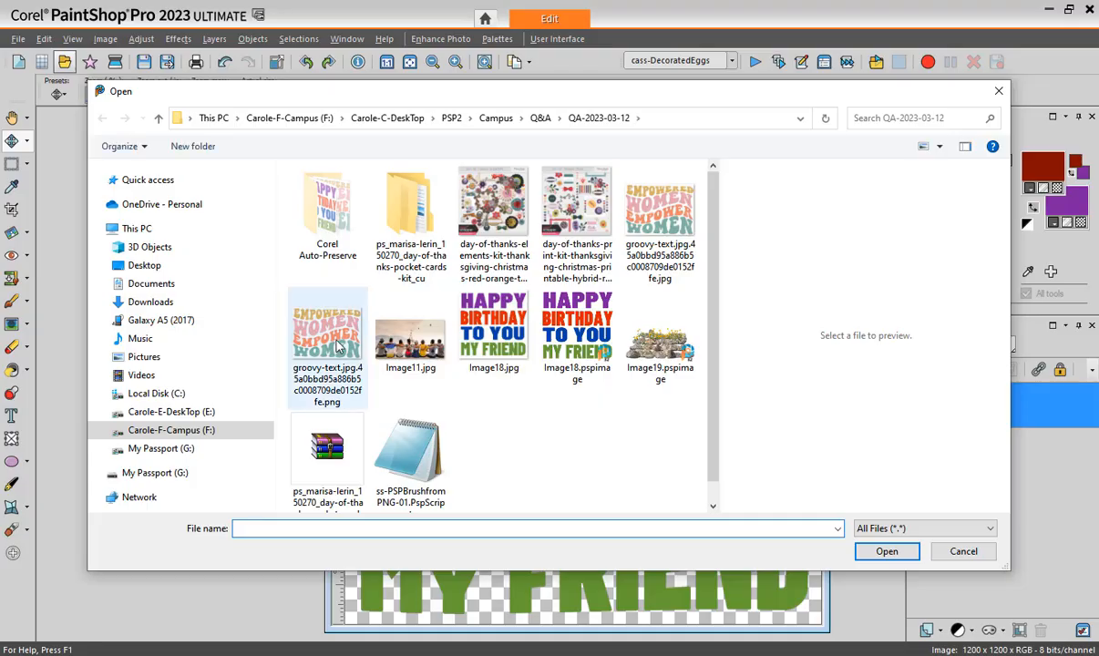
{"action": "double_click", "coordinate": [337, 344]}
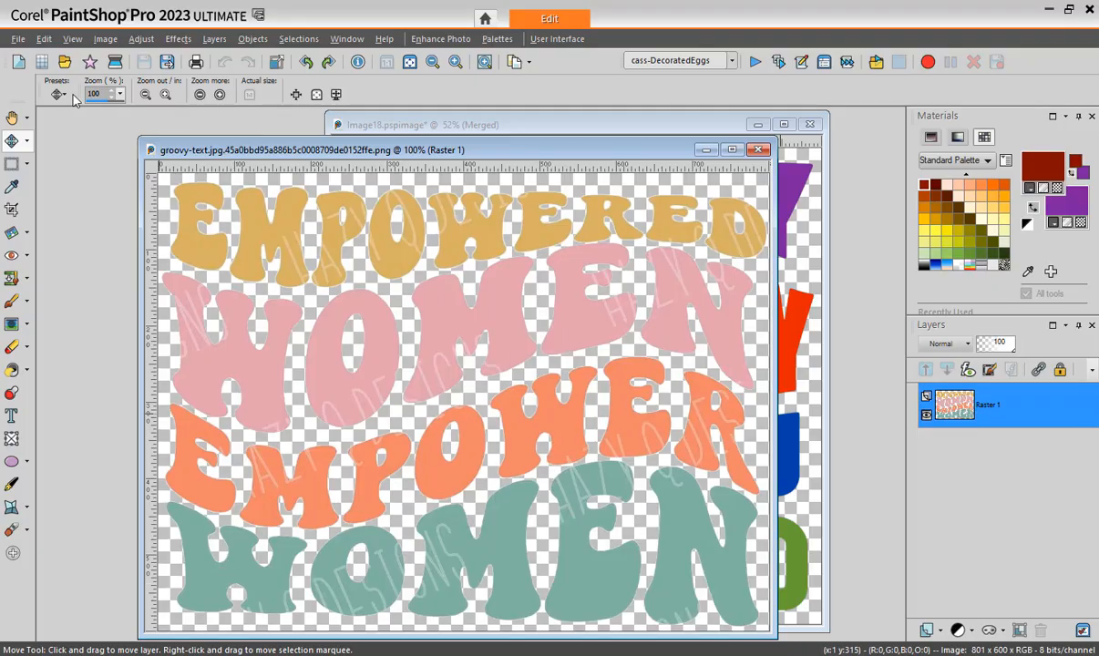
Step: Examine the Auto Action settings in the general program preferences, especially promoting a background layer to a full layer, and cancel the dialog
{"action": "left_click", "coordinate": [18, 38]}
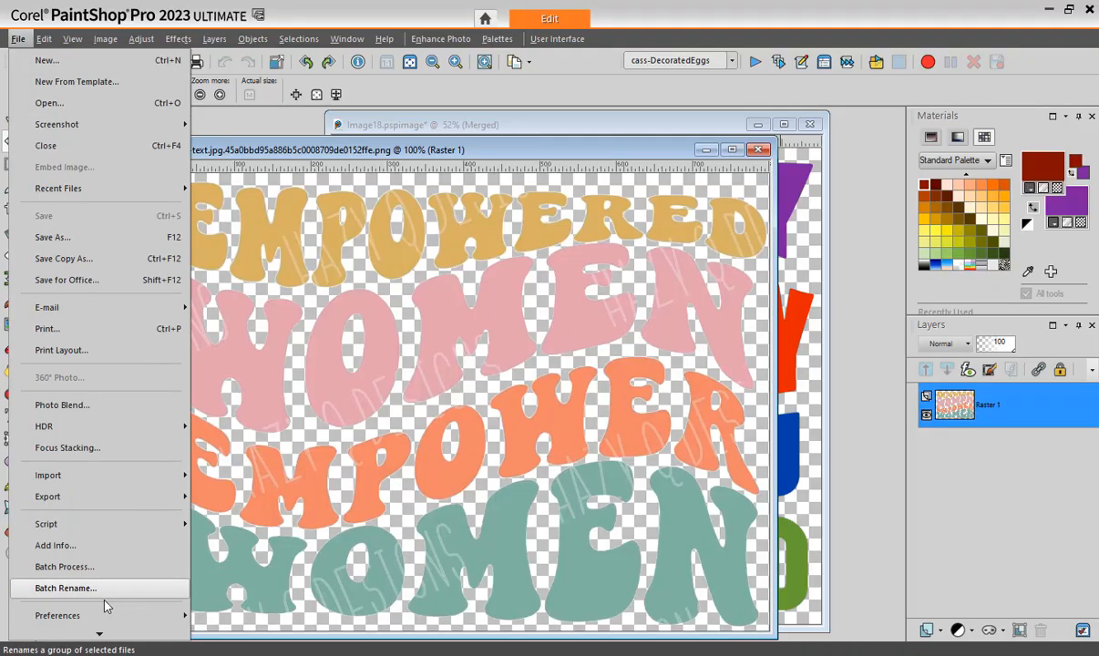
{"action": "mouse_move", "coordinate": [100, 635]}
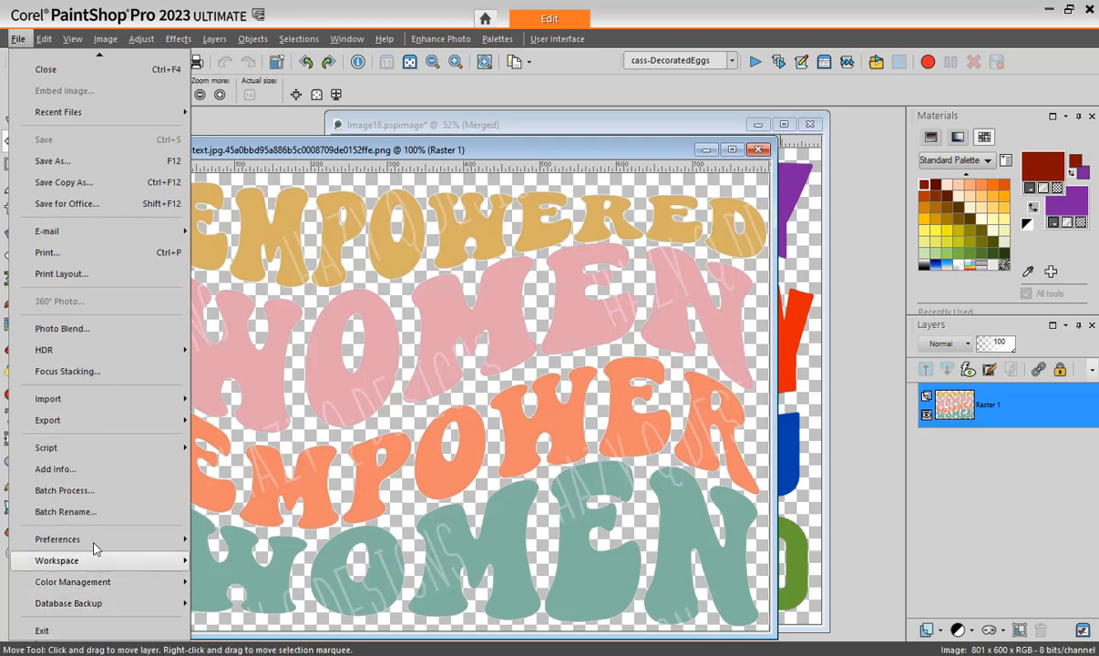
{"action": "mouse_move", "coordinate": [95, 544]}
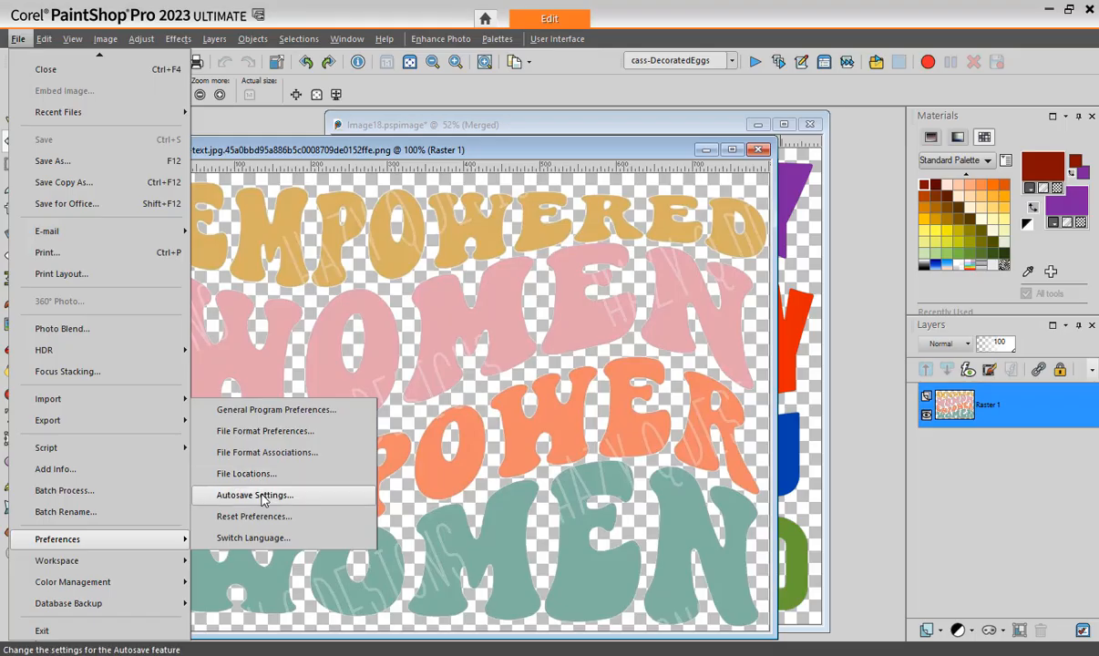
{"action": "left_click", "coordinate": [285, 411]}
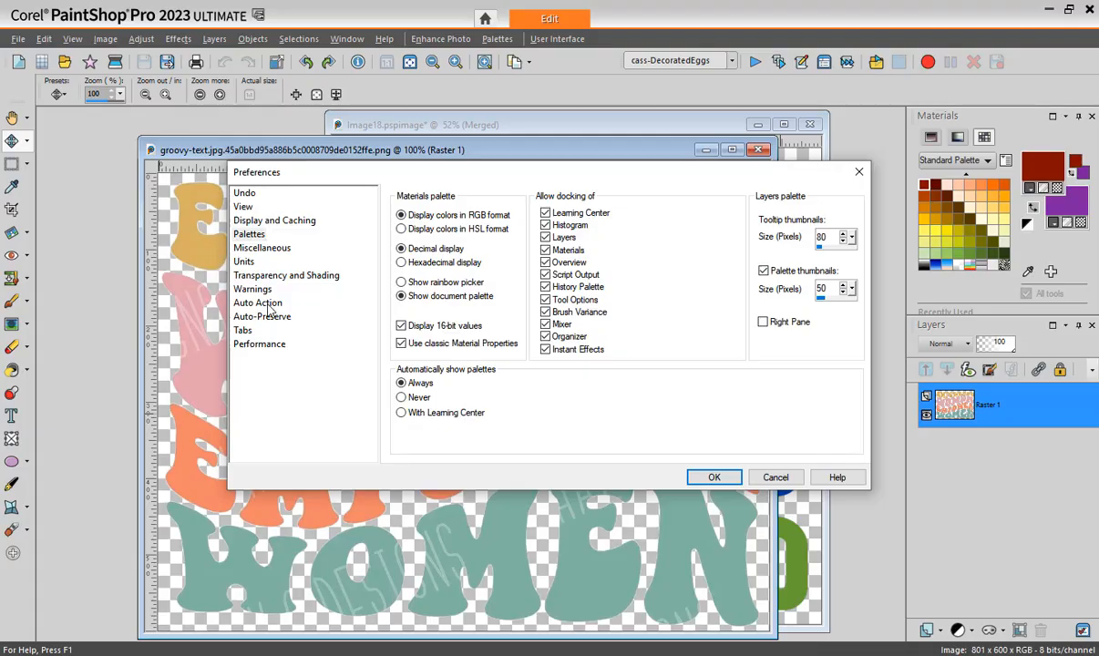
{"action": "left_click", "coordinate": [256, 301]}
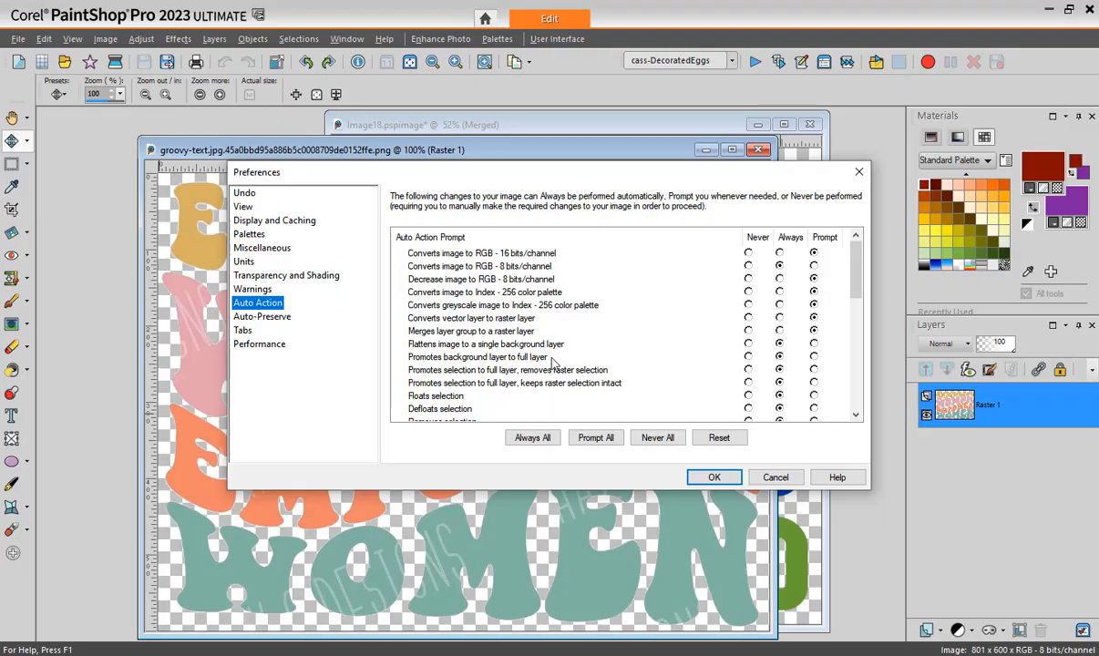
{"action": "left_click", "coordinate": [779, 357]}
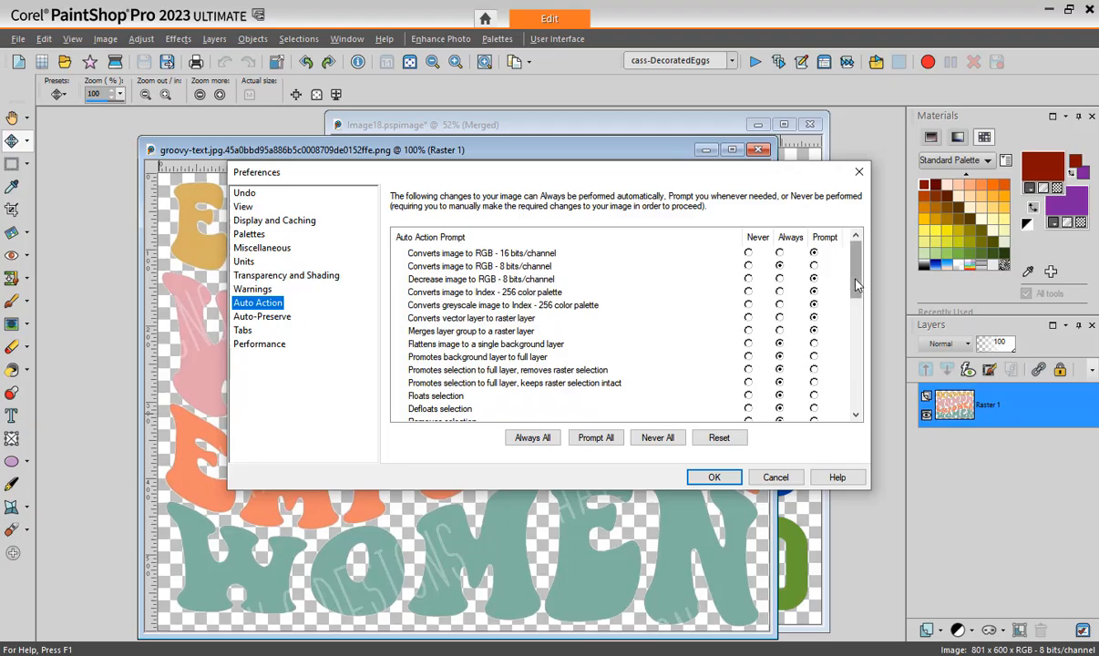
{"action": "mouse_move", "coordinate": [858, 280]}
{"action": "left_mouse_down"}
{"action": "mouse_move", "coordinate": [861, 319]}
{"action": "mouse_move", "coordinate": [861, 296]}
{"action": "left_mouse_up"}
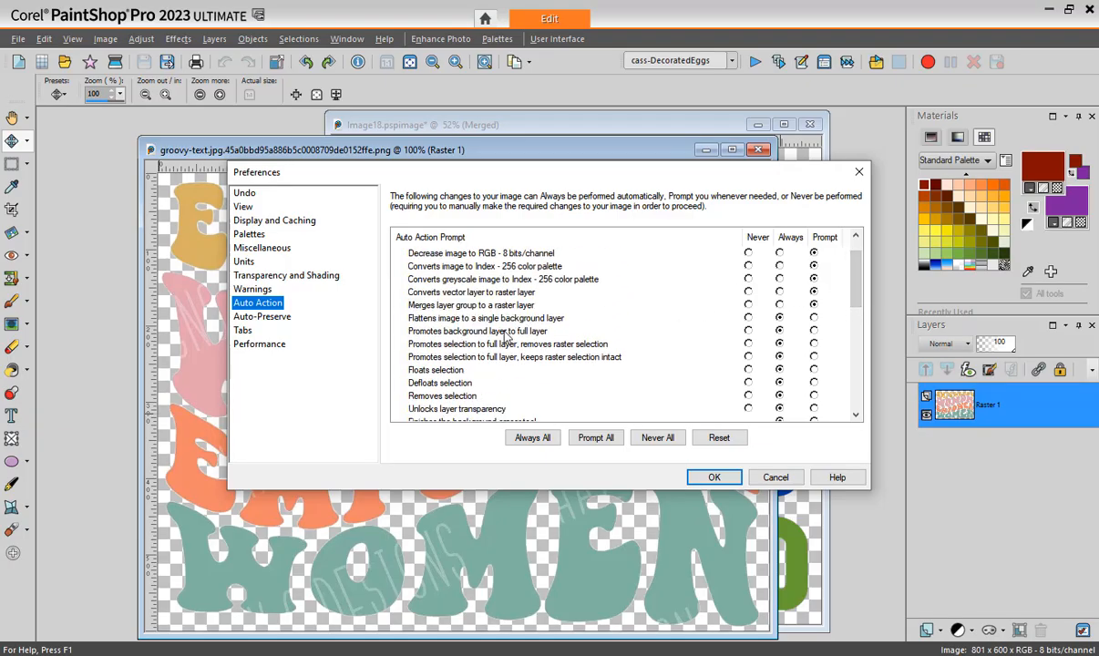
{"action": "left_click", "coordinate": [775, 477]}
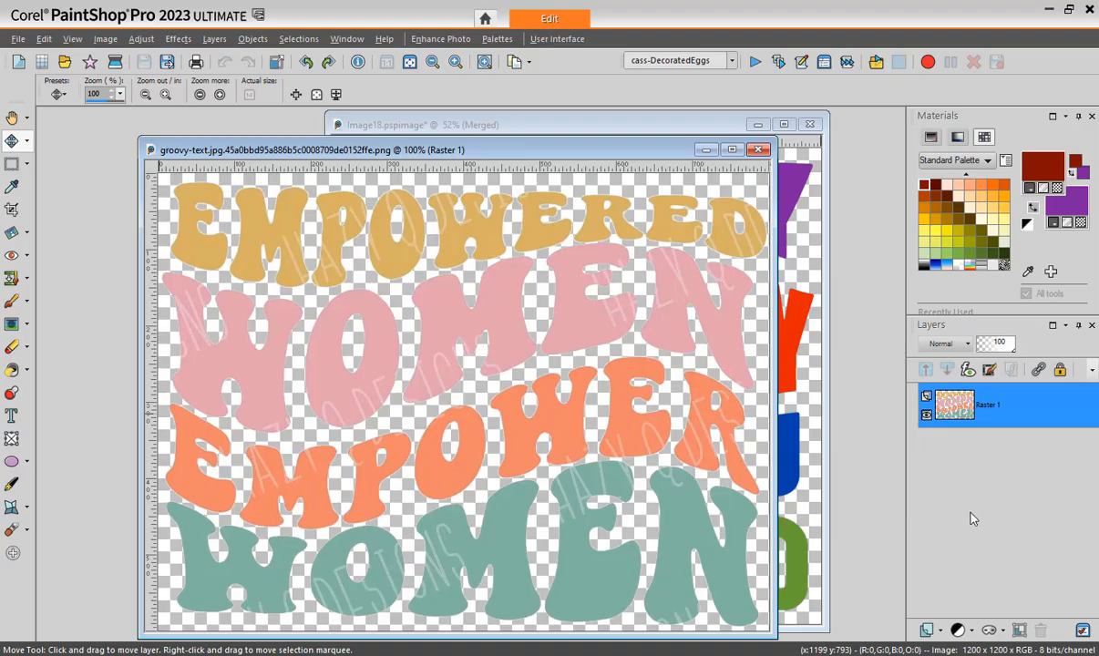